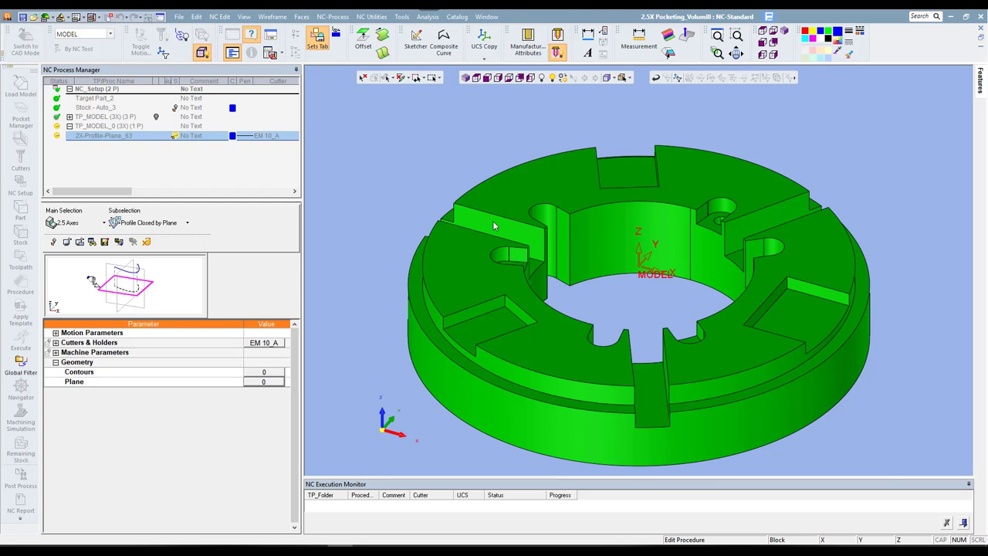
Review the procedure's selections: 2.5 Axes main family and its 2.5-axis procedure types.
{"action": "left_click", "coordinate": [89, 223]}
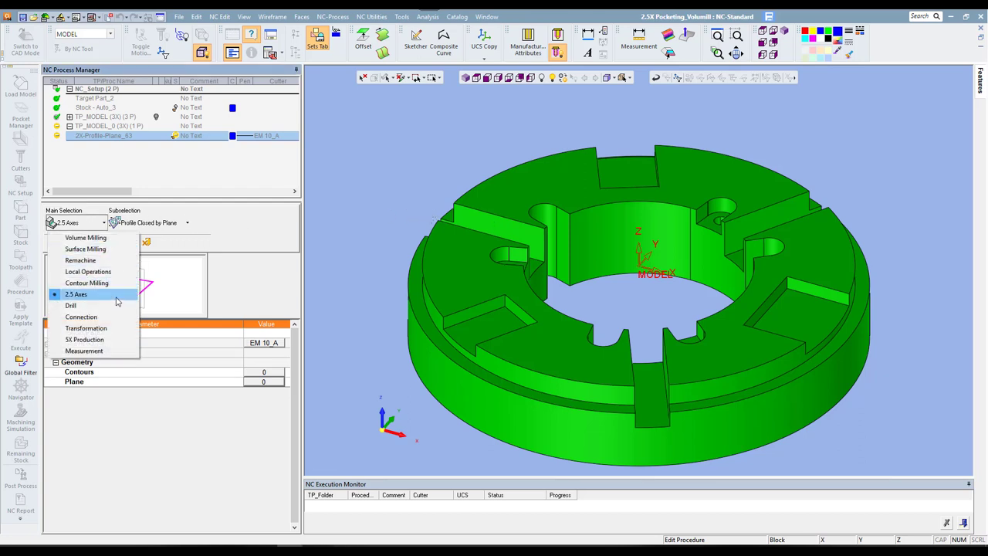
{"action": "left_click", "coordinate": [116, 302]}
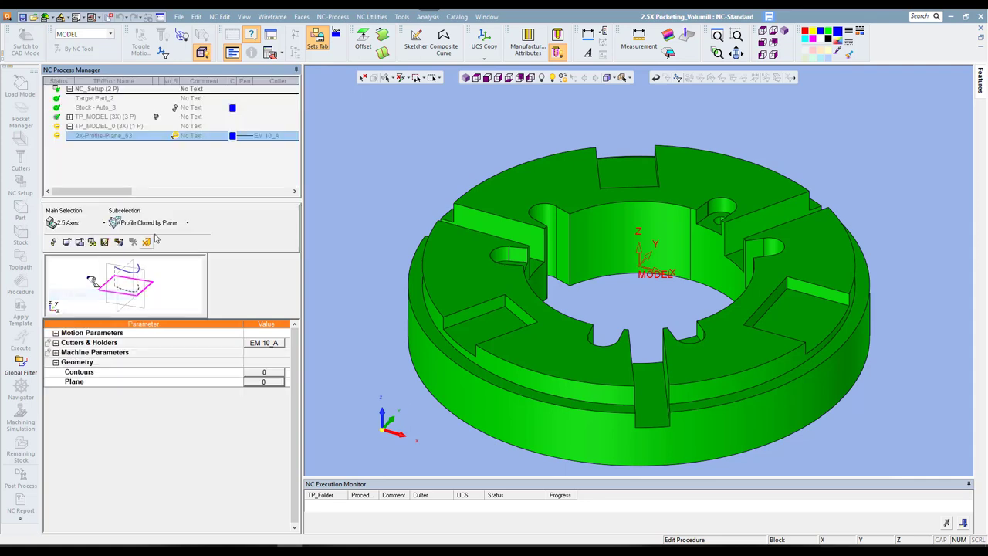
{"action": "left_click", "coordinate": [187, 223]}
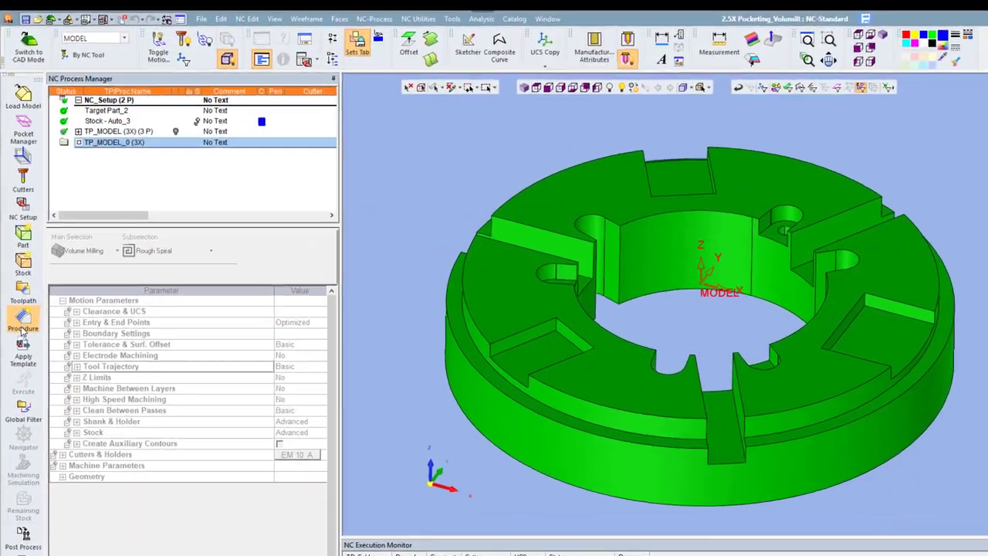
Create a new procedure with Main Selection 2.5 Axes and Subselection Profile Open by Plane.
{"action": "left_click", "coordinate": [23, 284]}
{"action": "left_click", "coordinate": [108, 310]}
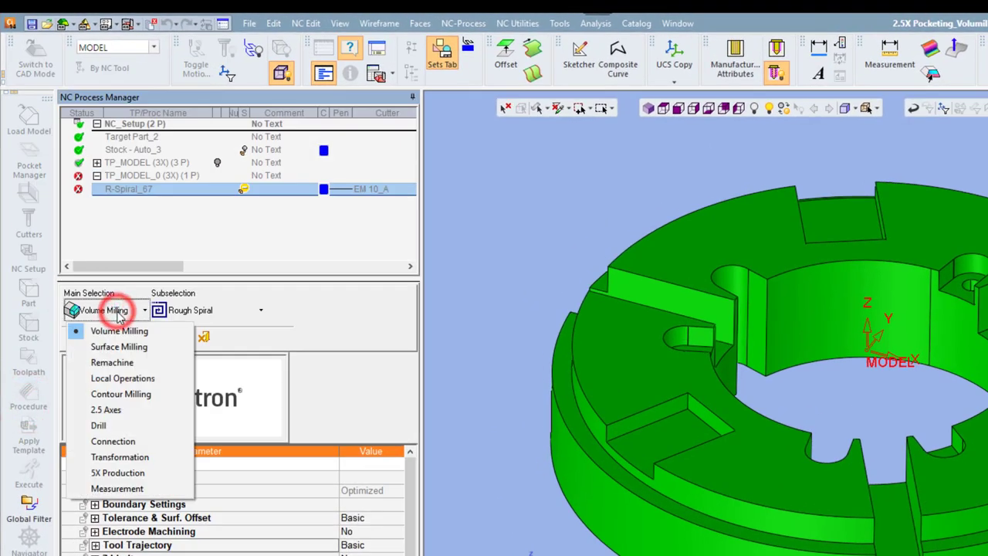
{"action": "left_click", "coordinate": [143, 410]}
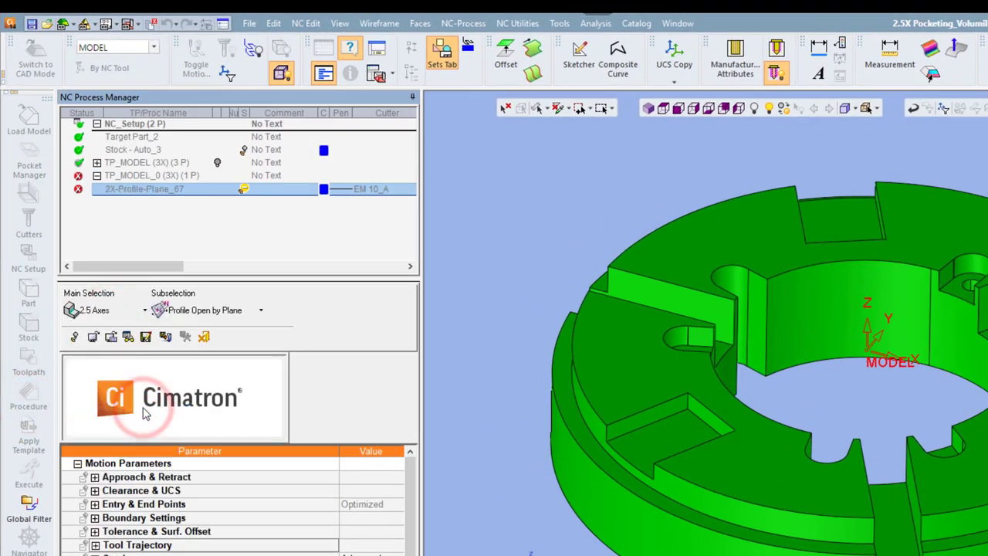
{"action": "left_click", "coordinate": [244, 312]}
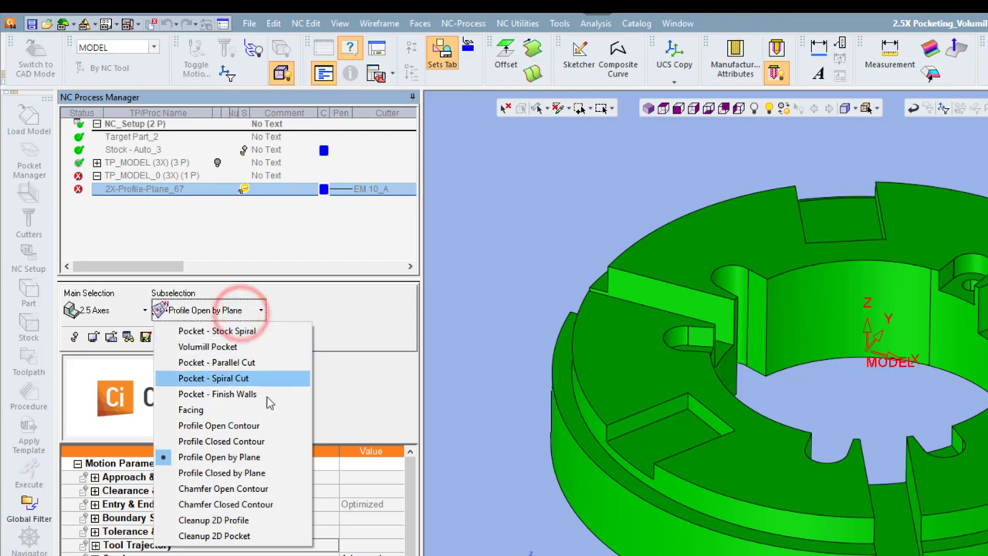
{"action": "left_click", "coordinate": [270, 457]}
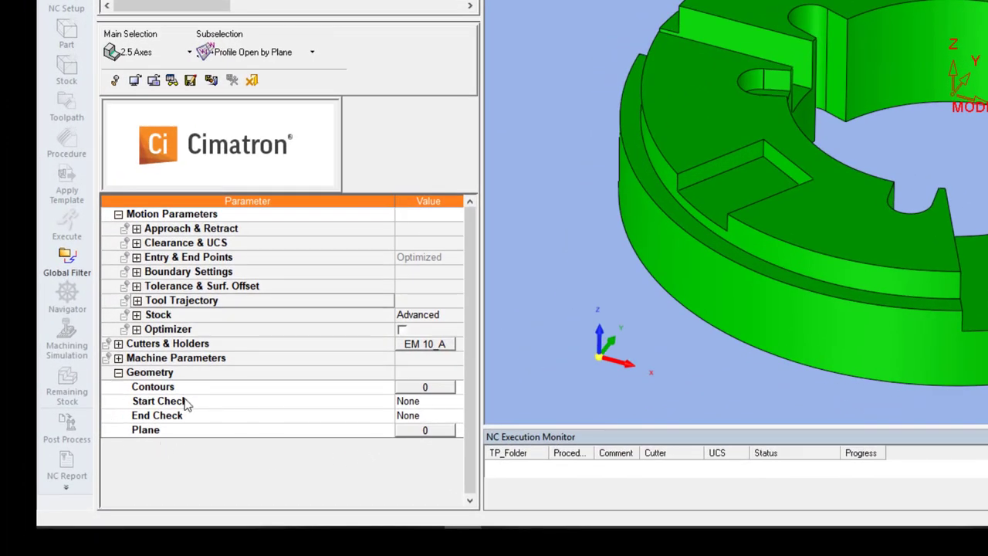
Keep the Tangent contour approach type under Approach & Retract, then expand Clearance & UCS.
{"action": "left_click", "coordinate": [118, 373]}
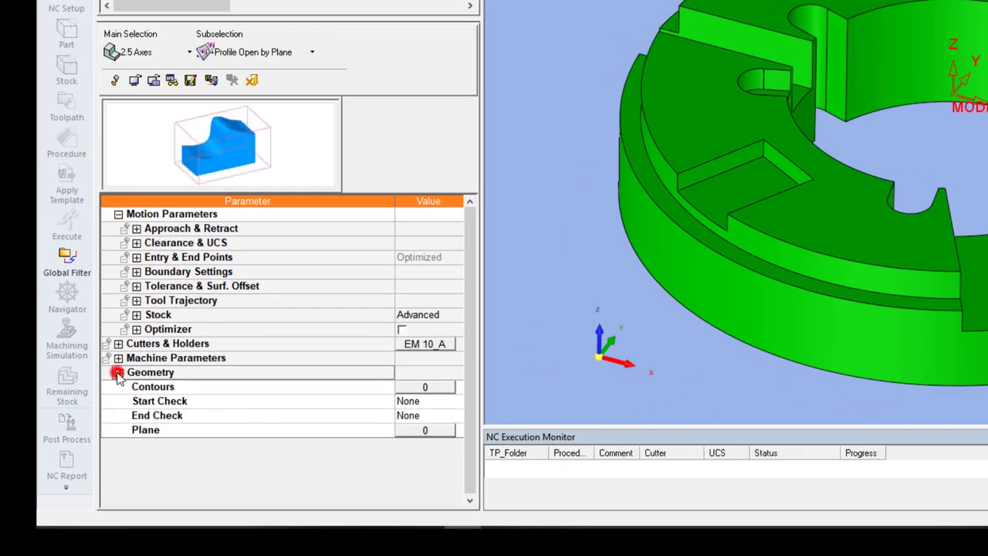
{"action": "left_click", "coordinate": [137, 228]}
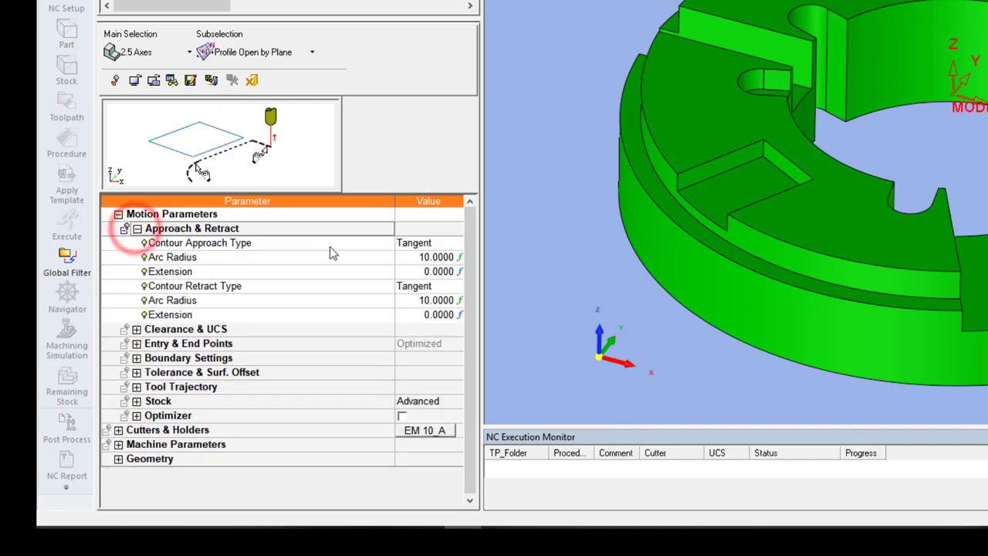
{"action": "left_click", "coordinate": [449, 244]}
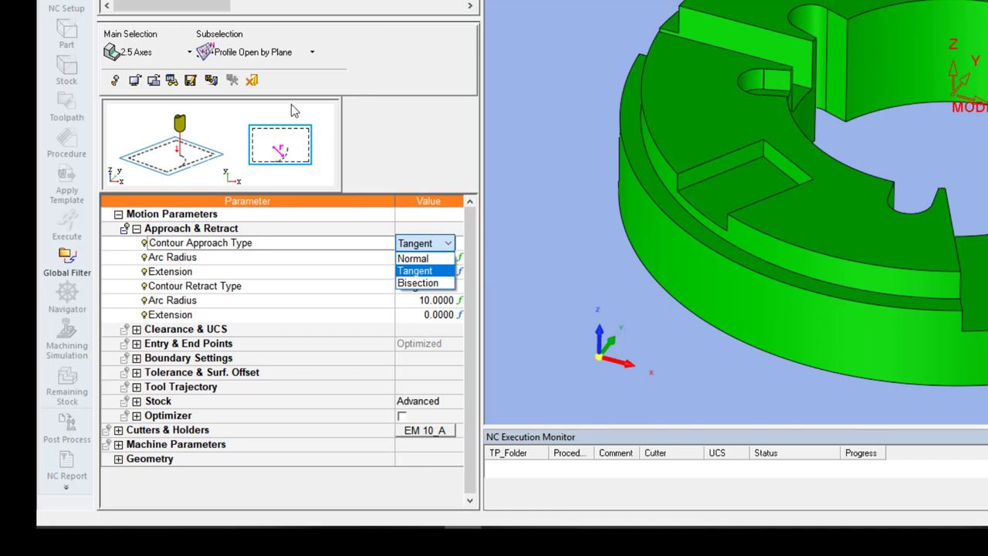
{"action": "left_click", "coordinate": [285, 51]}
{"action": "left_click", "coordinate": [286, 50]}
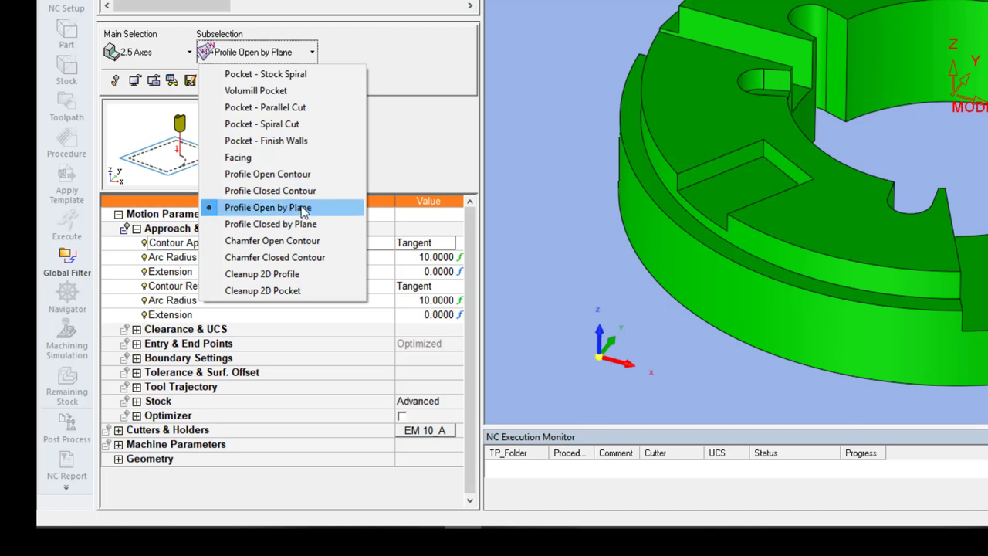
{"action": "left_click", "coordinate": [535, 148]}
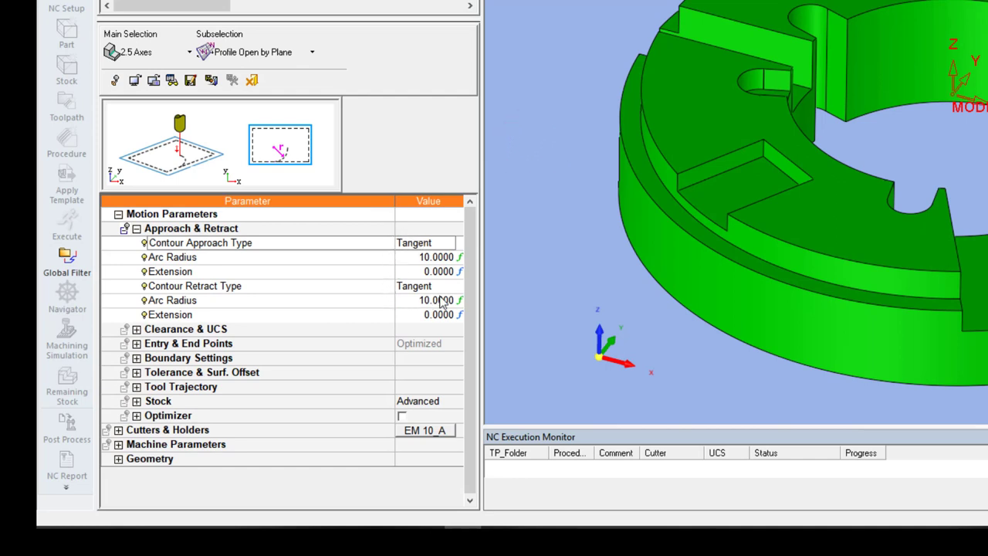
{"action": "left_click", "coordinate": [136, 228]}
{"action": "left_click", "coordinate": [137, 243]}
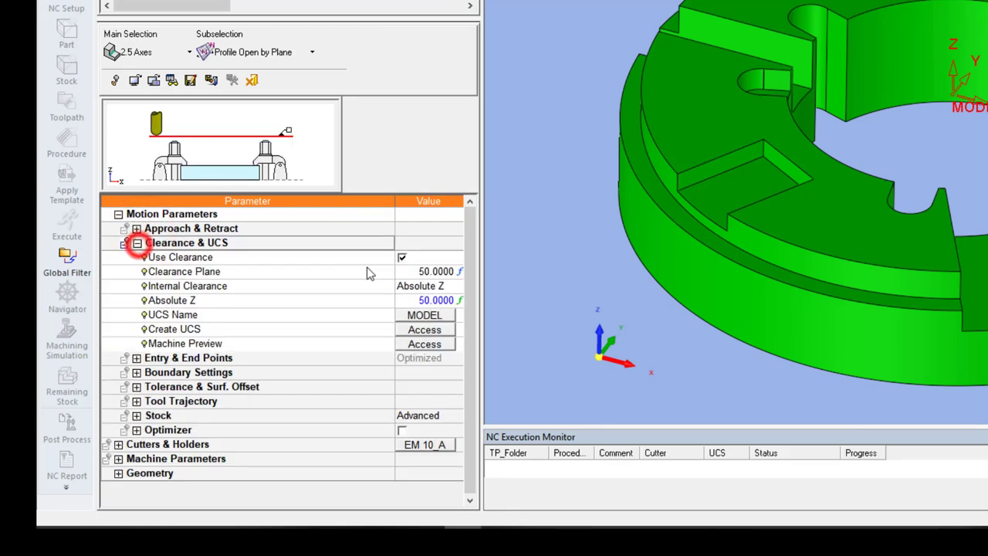
Set the Absolute Z clearance height to 5, then expand the Tool Trajectory settings.
{"action": "left_click", "coordinate": [401, 305]}
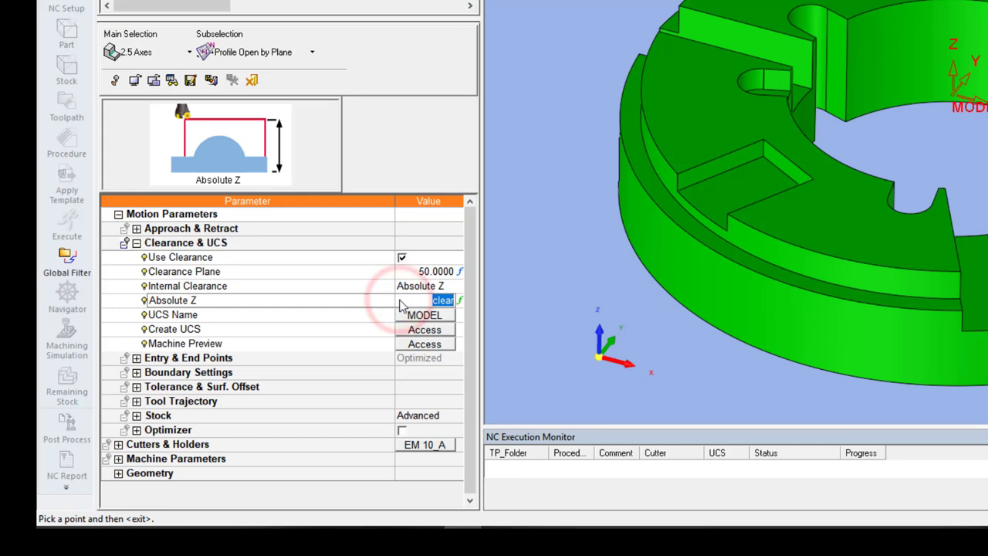
{"action": "type", "text": "5.0000"}
{"action": "key", "text": "Return"}
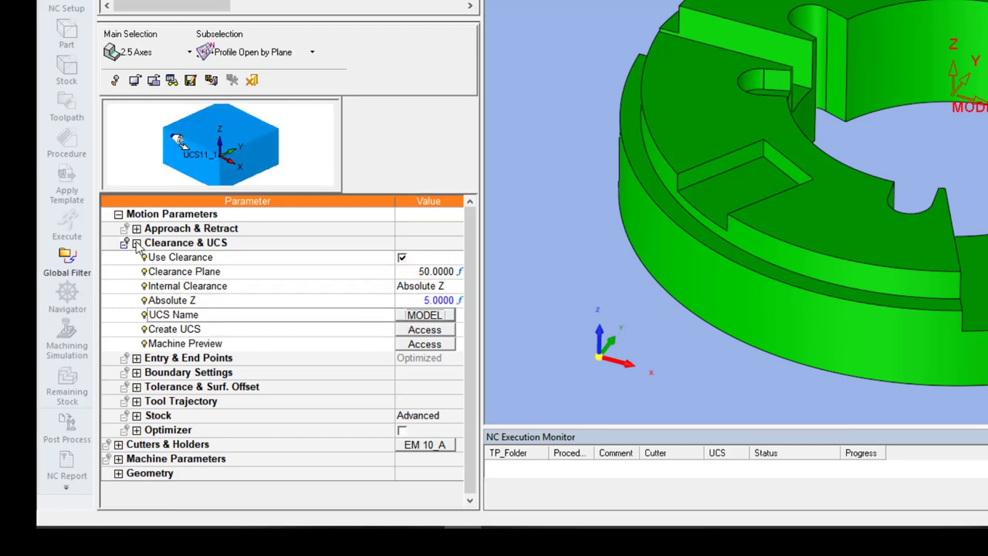
{"action": "left_click", "coordinate": [137, 242]}
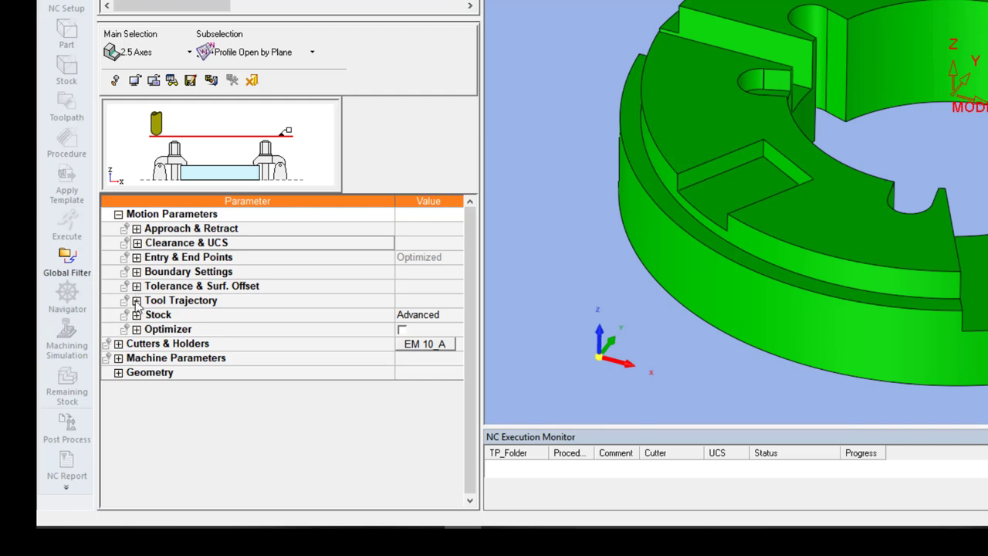
{"action": "left_click", "coordinate": [137, 301]}
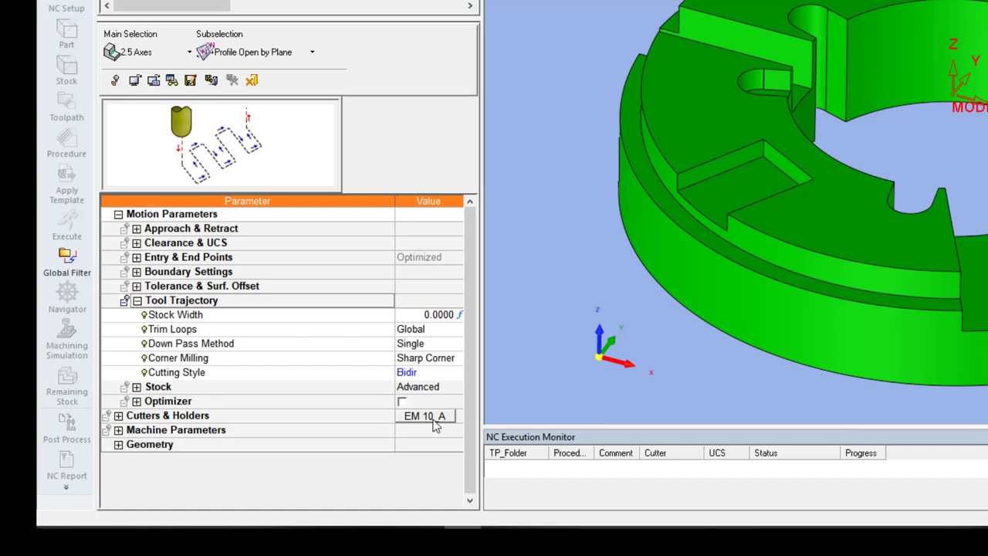
Fill the machine parameters from the cutter's values (Spin 3183, Feed 1909.8).
{"action": "left_click", "coordinate": [119, 430]}
{"action": "left_click", "coordinate": [338, 389]}
{"action": "right_click", "coordinate": [340, 386]}
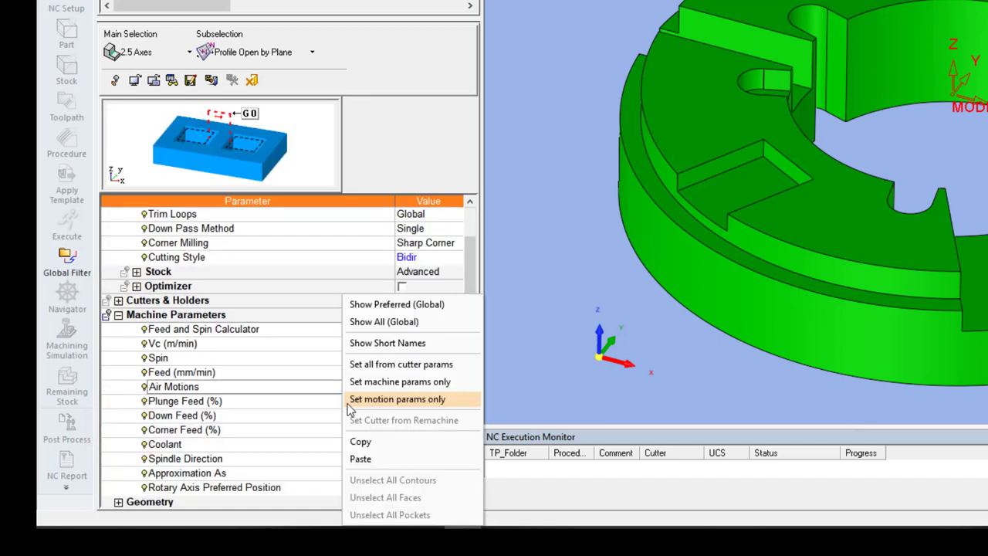
{"action": "left_click", "coordinate": [370, 369]}
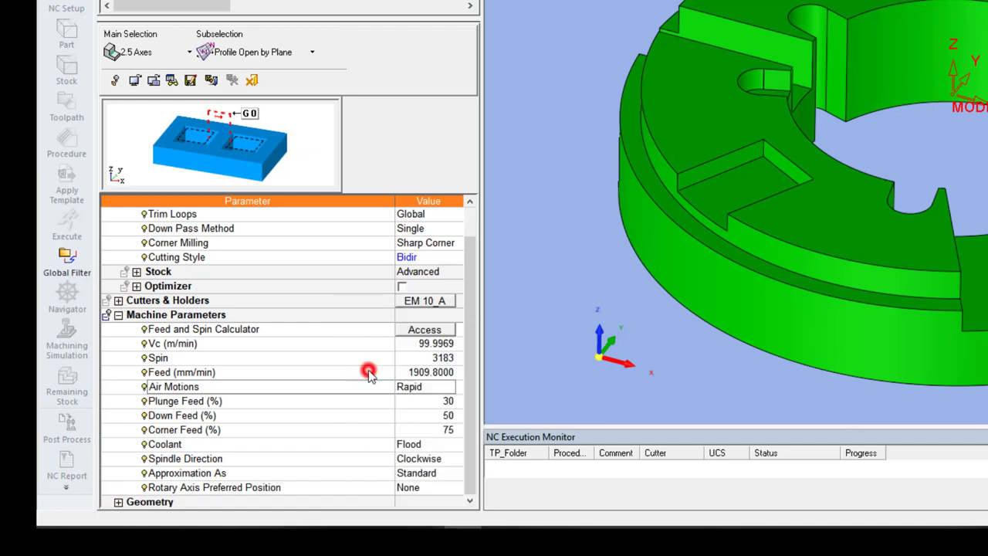
{"action": "left_click", "coordinate": [119, 316]}
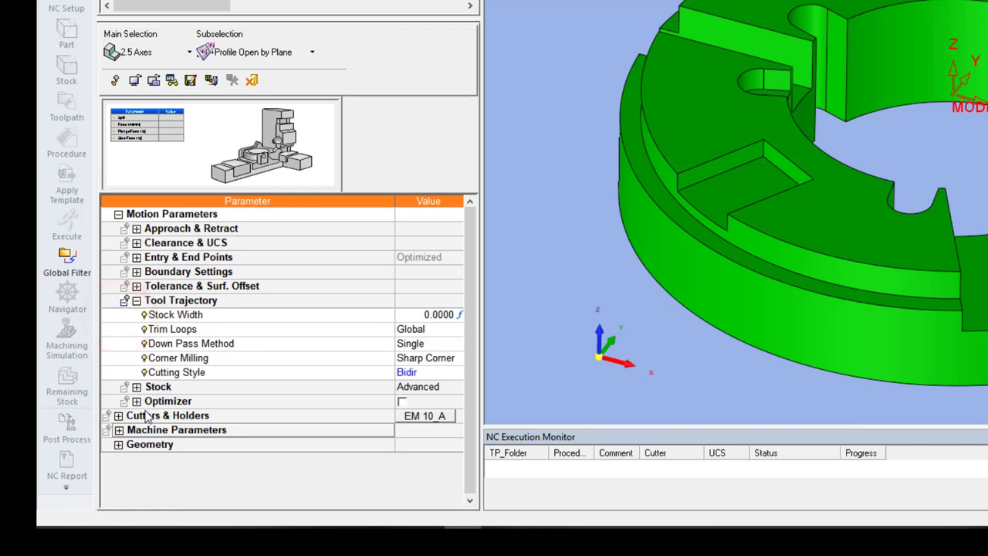
Expand Geometry and toggle Subselection to Profile Open Contour and back to Profile Open by Plane.
{"action": "left_click", "coordinate": [119, 446]}
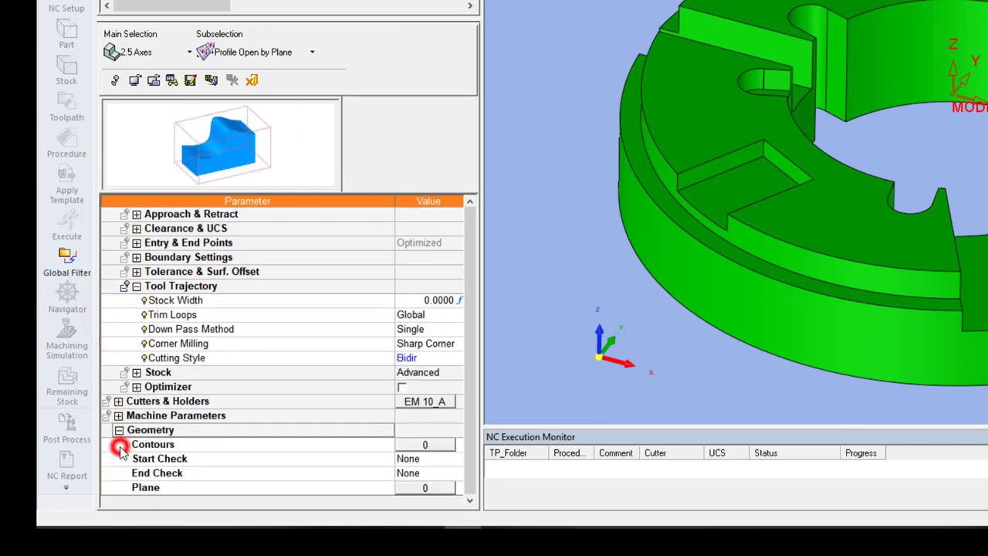
{"action": "left_click", "coordinate": [474, 386]}
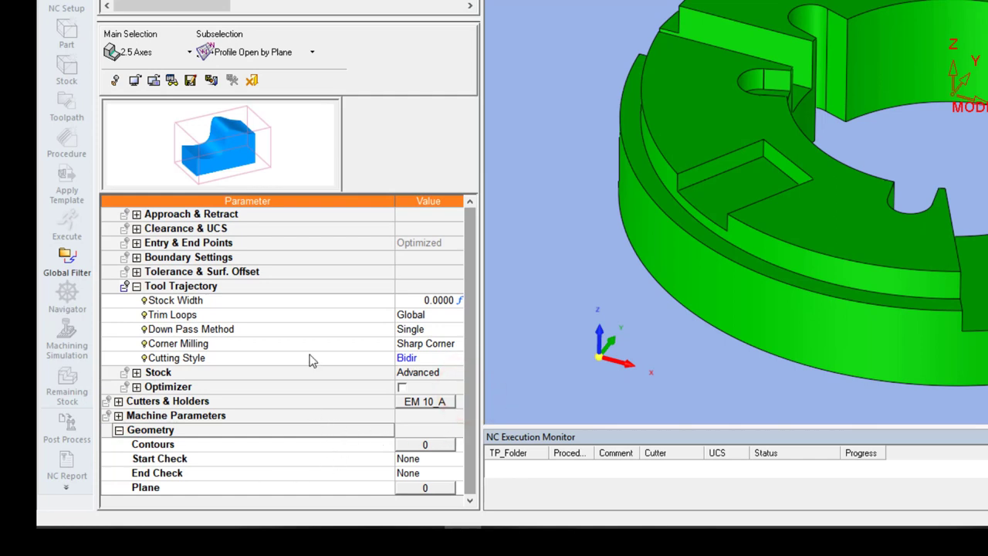
{"action": "left_click", "coordinate": [312, 52]}
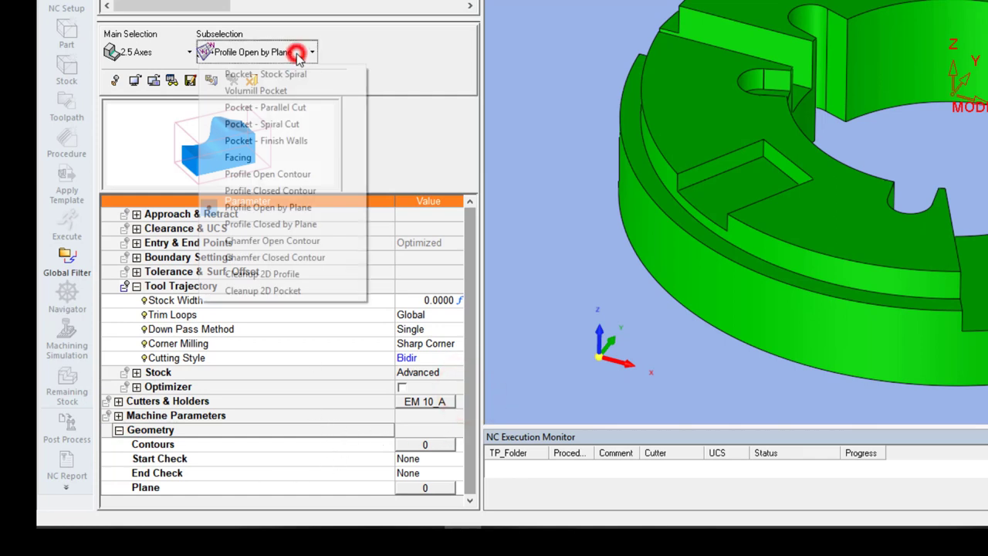
{"action": "left_click", "coordinate": [305, 174]}
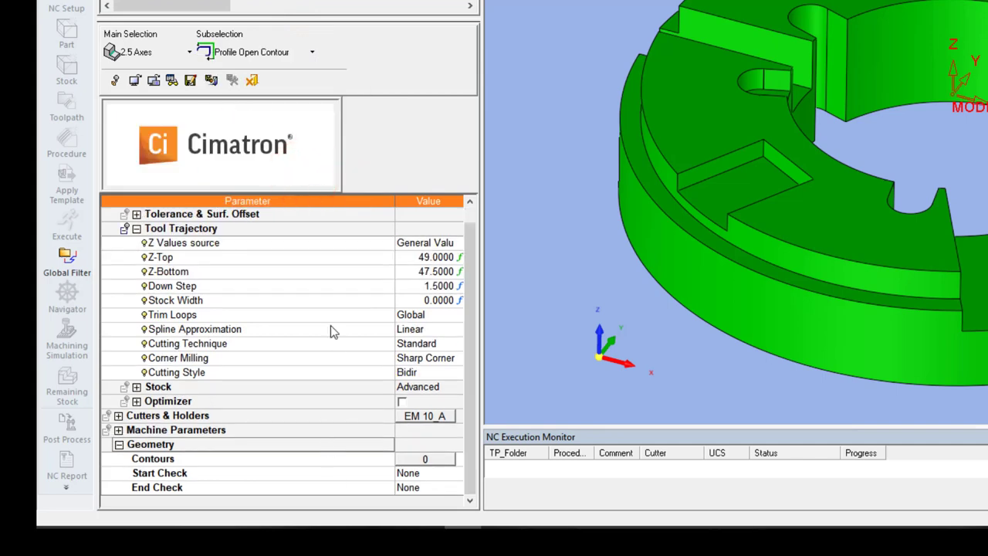
{"action": "left_click", "coordinate": [312, 52]}
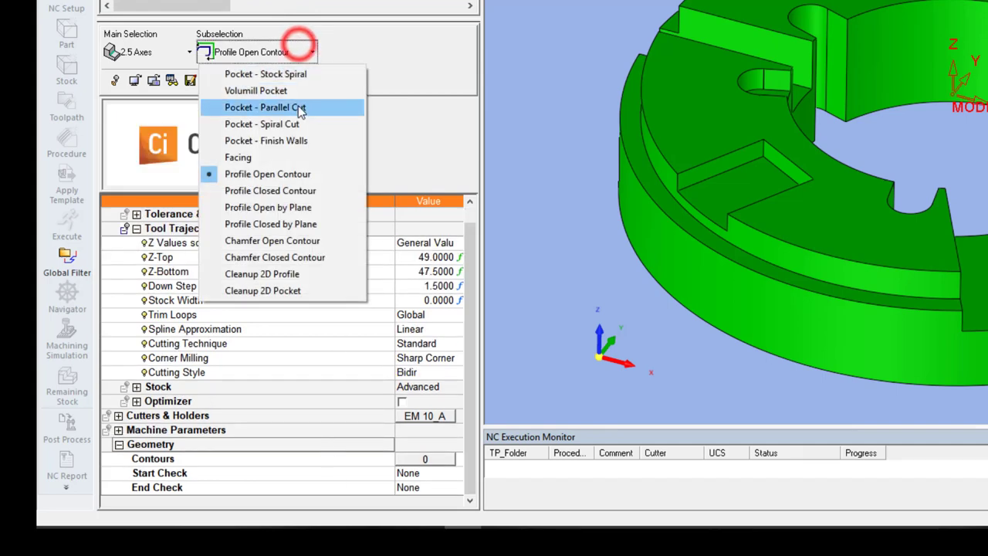
{"action": "left_click", "coordinate": [307, 208]}
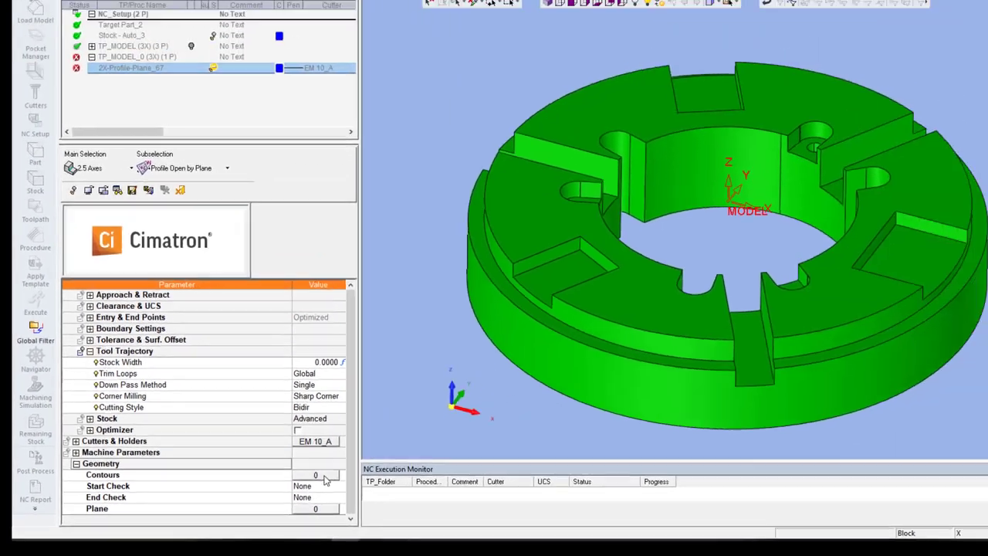
Define one contour along the ring's outer edge and confirm it in the Contour Manager.
{"action": "left_click", "coordinate": [432, 448]}
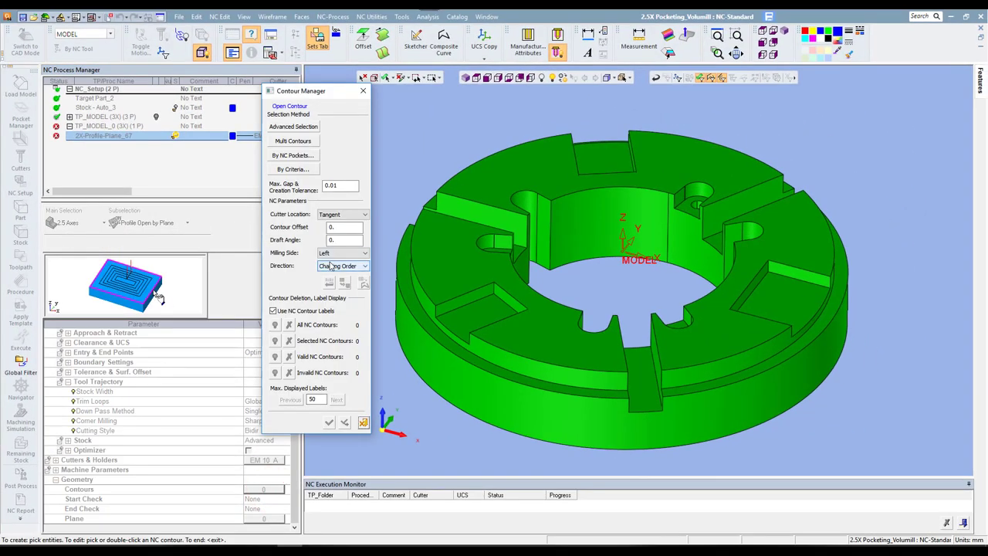
{"action": "left_click", "coordinate": [543, 380]}
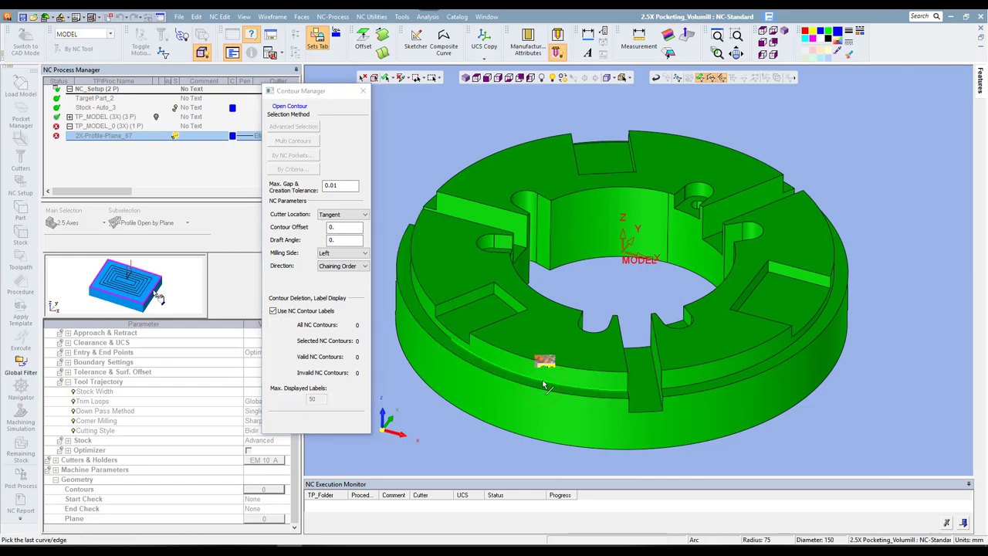
{"action": "left_click", "coordinate": [422, 301]}
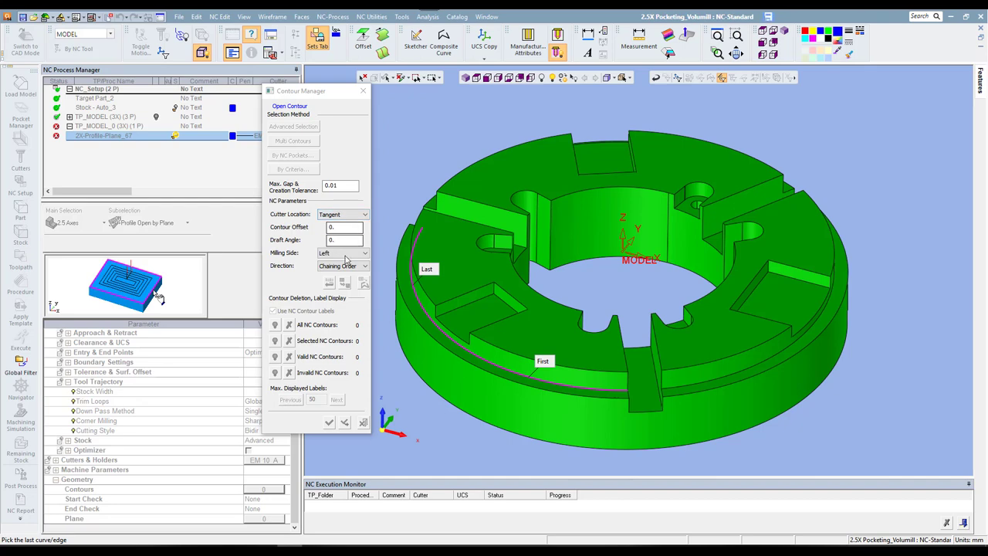
{"action": "middle_click", "coordinate": [383, 355]}
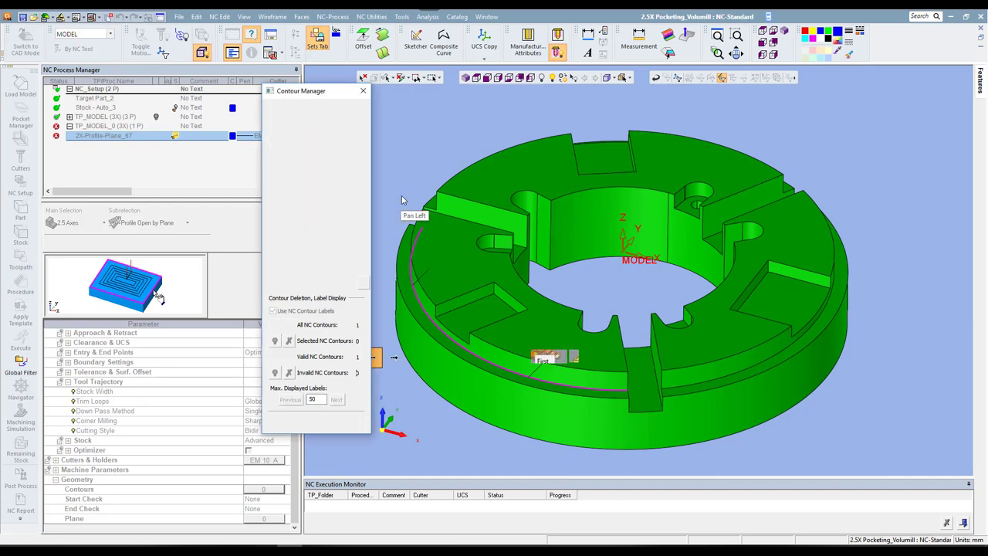
{"action": "left_click", "coordinate": [330, 424]}
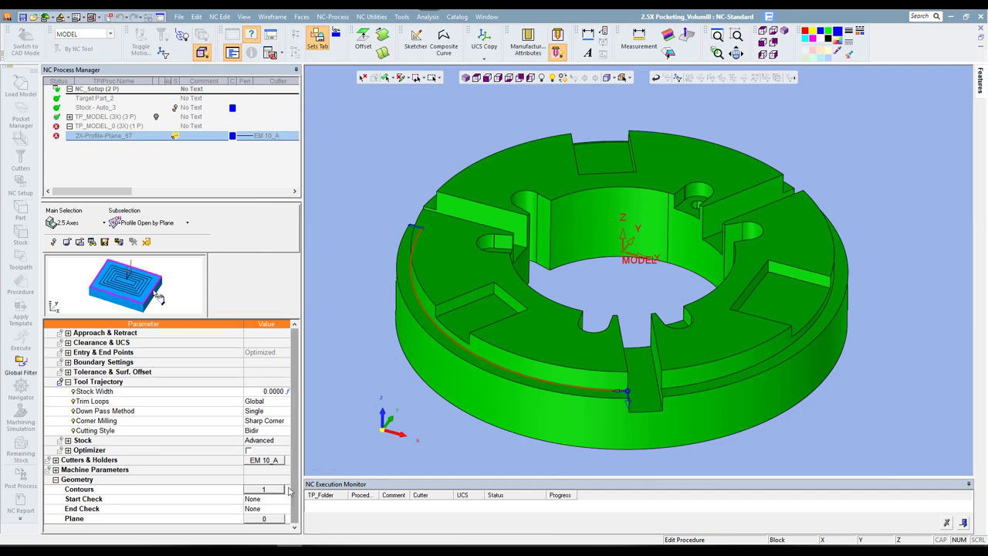
{"action": "left_click", "coordinate": [265, 520]}
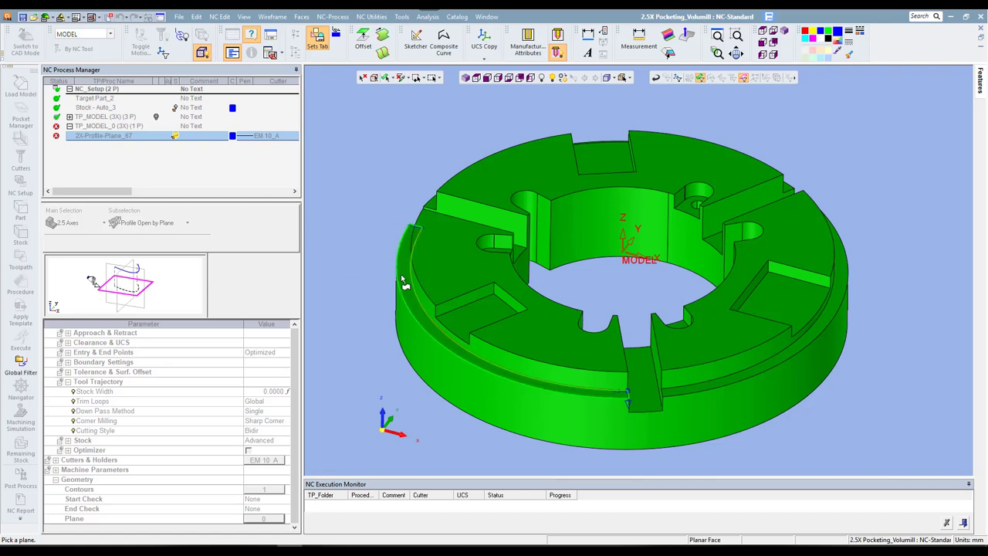
Pick a flat face of the ring as the machining plane until Plane reads 1.
{"action": "left_click", "coordinate": [402, 283]}
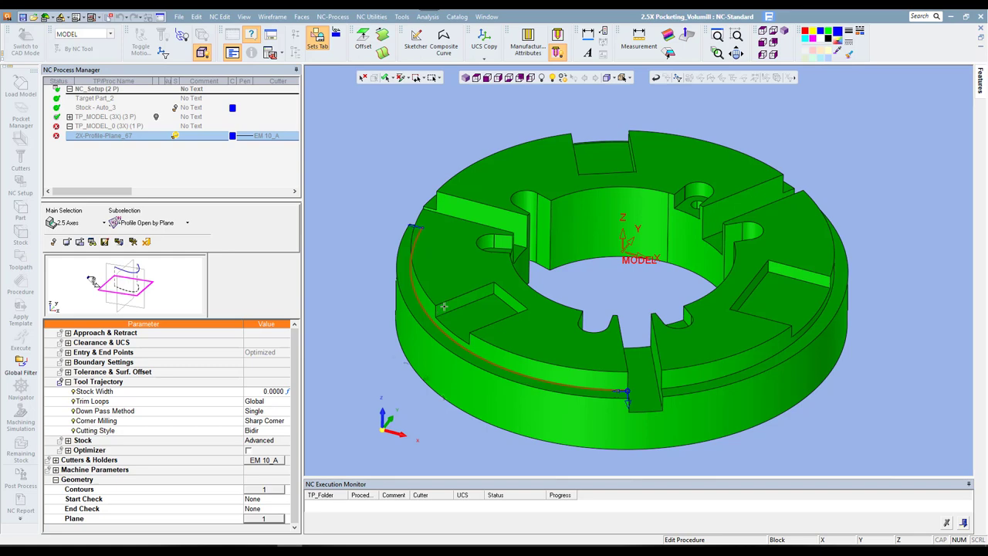
{"action": "left_click", "coordinate": [267, 518]}
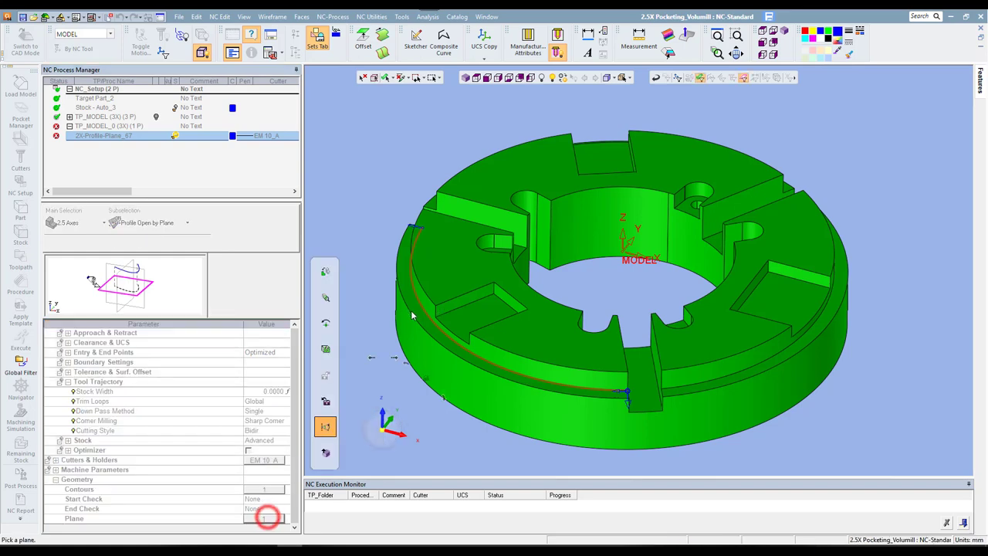
{"action": "left_click", "coordinate": [454, 287]}
{"action": "left_click", "coordinate": [275, 519]}
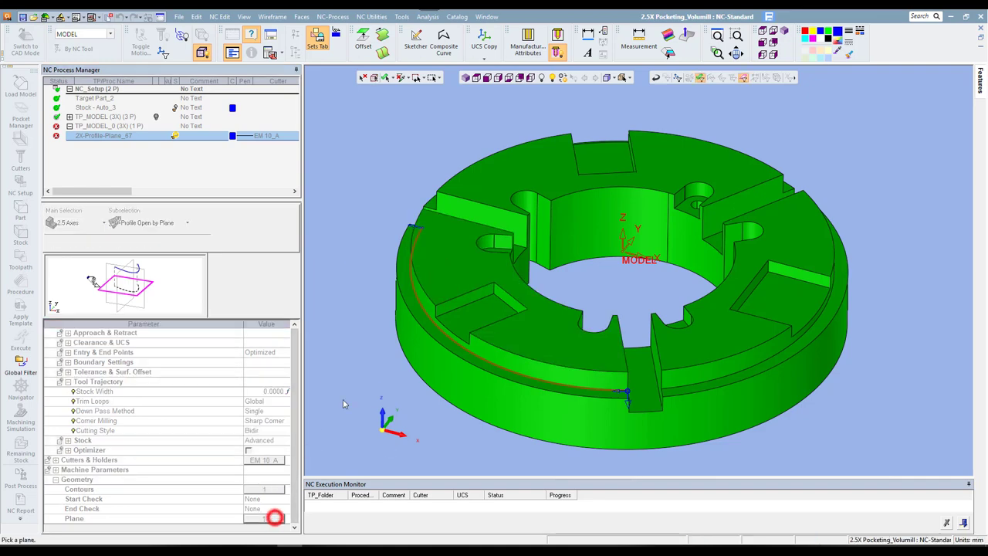
{"action": "left_click", "coordinate": [459, 323]}
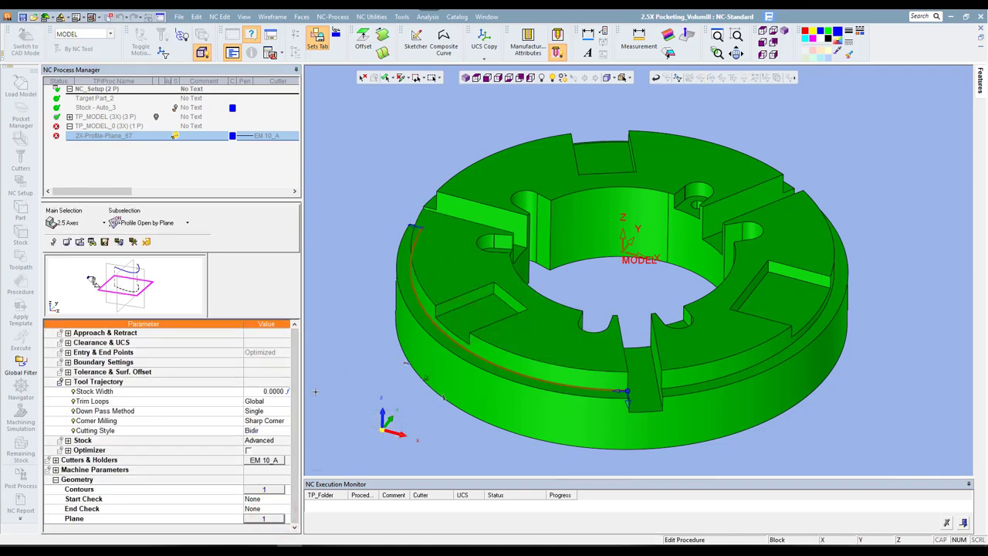
{"action": "left_click", "coordinate": [256, 519]}
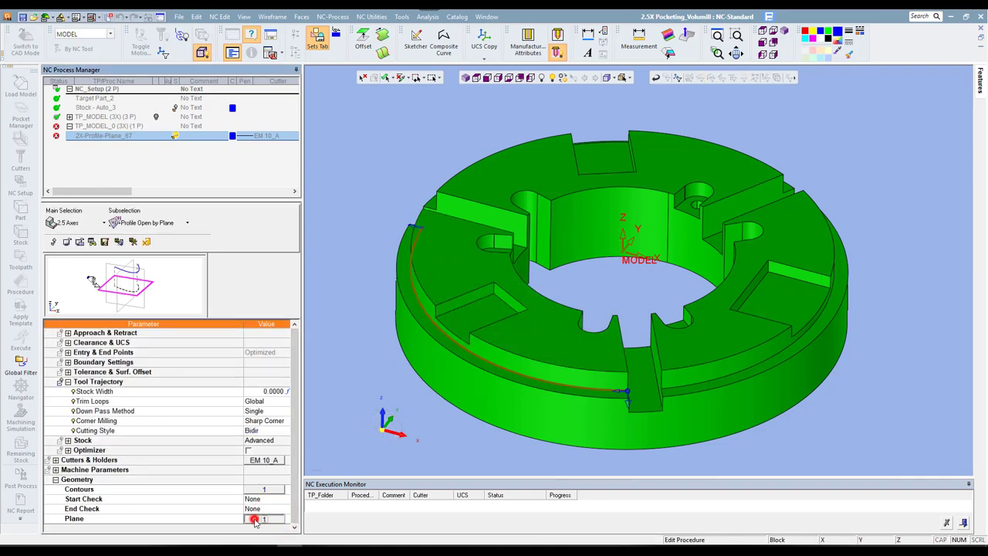
{"action": "left_click", "coordinate": [427, 334]}
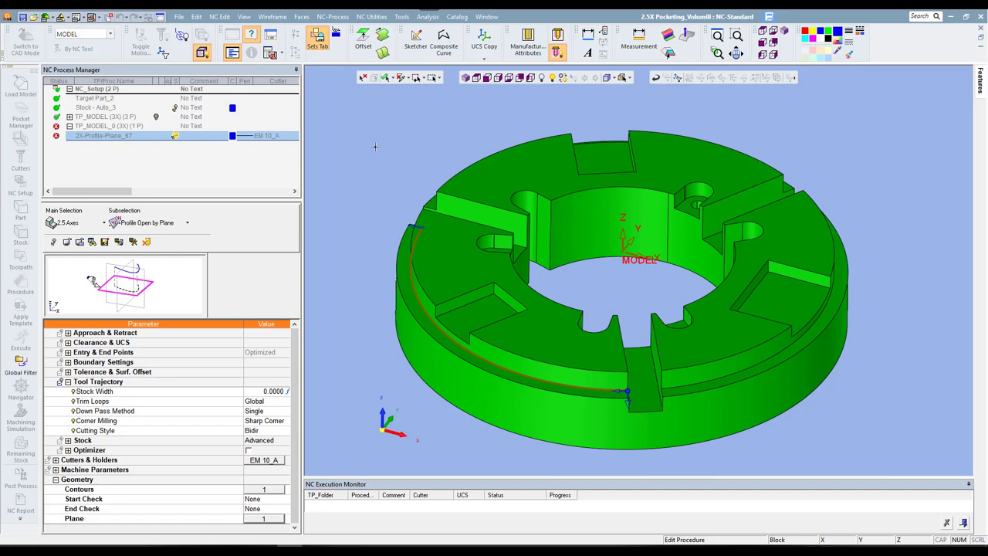
{"action": "right_click", "coordinate": [376, 146]}
Save & Calculate the procedure and pan to see the toolpath along the outer edge.
{"action": "left_click", "coordinate": [396, 177]}
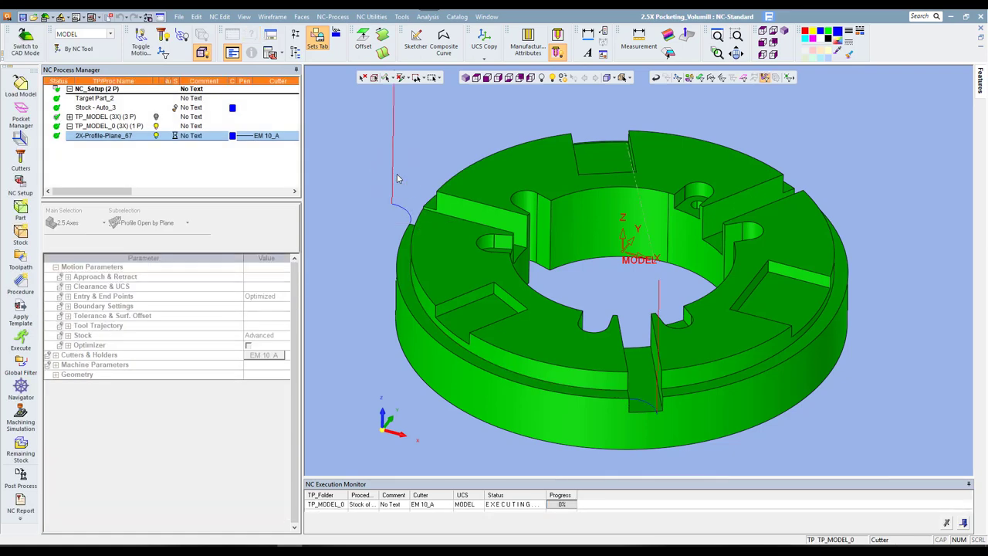
{"action": "mouse_move", "coordinate": [456, 258]}
{"action": "middle_mouse_down"}
{"action": "mouse_move", "coordinate": [537, 209]}
{"action": "mouse_move", "coordinate": [733, 335]}
{"action": "middle_mouse_up"}
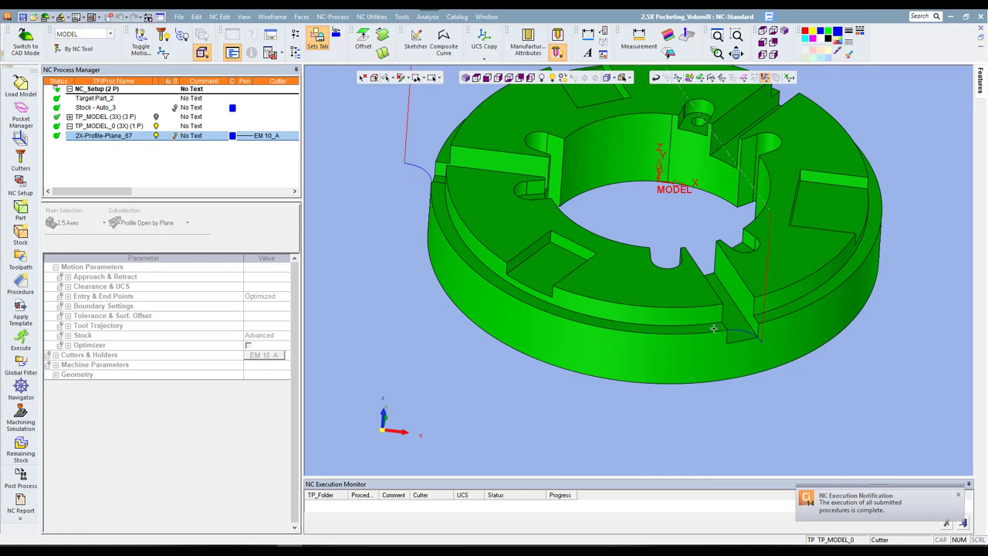
Repick the upper flat face as 2X-Profile-Plane_67's plane and Save & Calculate.
{"action": "double_click", "coordinate": [105, 135]}
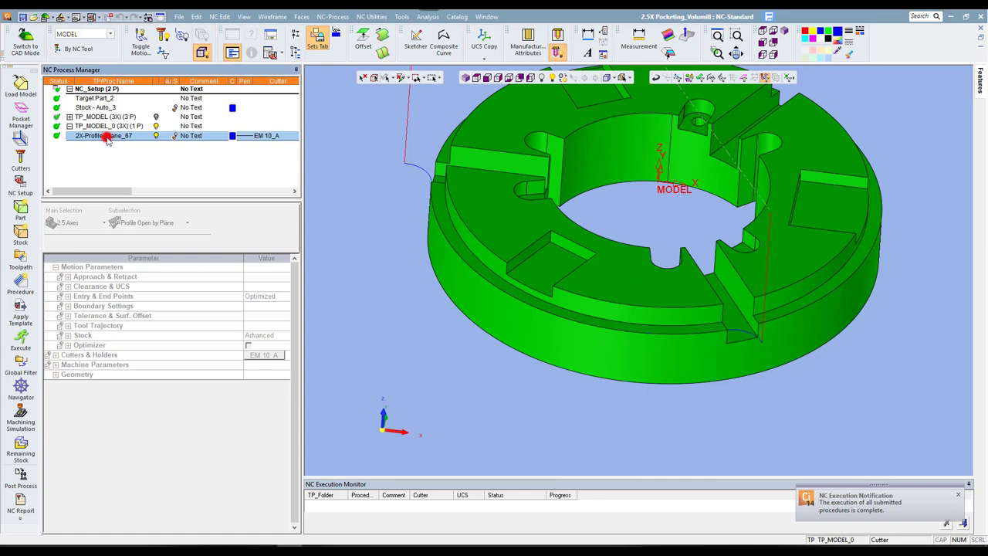
{"action": "left_click", "coordinate": [293, 419]}
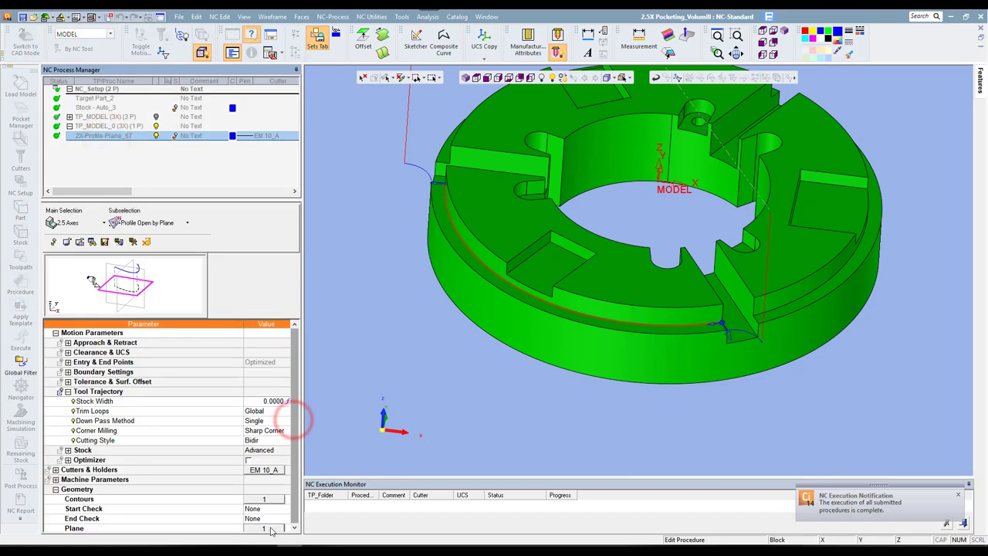
{"action": "left_click", "coordinate": [269, 523]}
{"action": "left_click", "coordinate": [516, 238]}
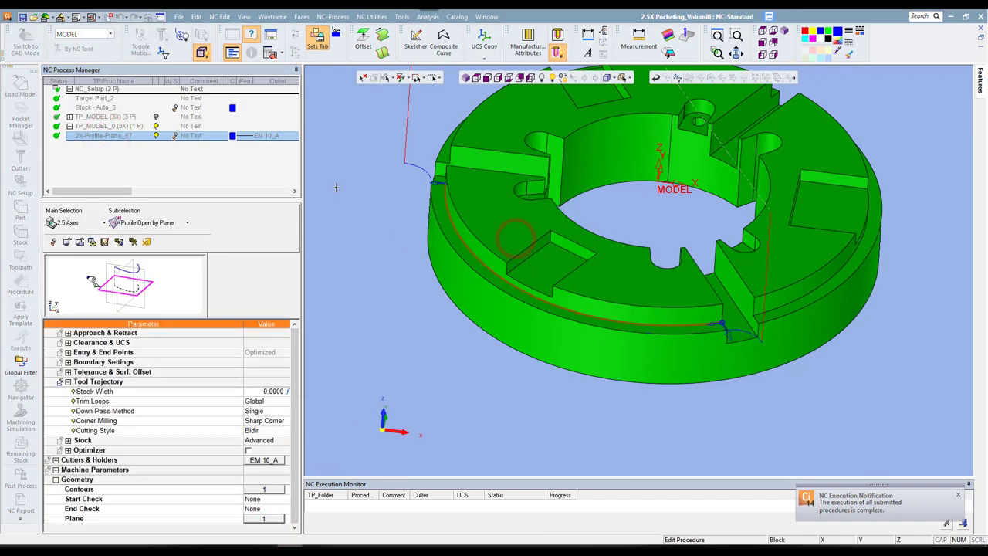
{"action": "right_click", "coordinate": [336, 187]}
{"action": "left_click", "coordinate": [361, 221]}
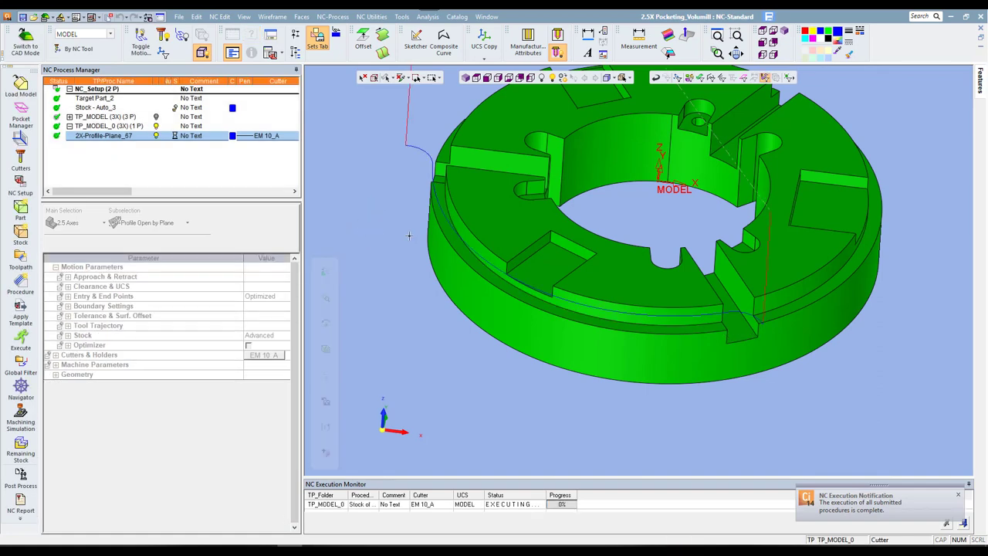
Orbit the model and reopen 2X-Profile-Plane_67 to pick its plane again.
{"action": "mouse_move", "coordinate": [408, 235]}
{"action": "middle_mouse_down"}
{"action": "mouse_move", "coordinate": [393, 215]}
{"action": "mouse_move", "coordinate": [397, 223]}
{"action": "middle_mouse_up"}
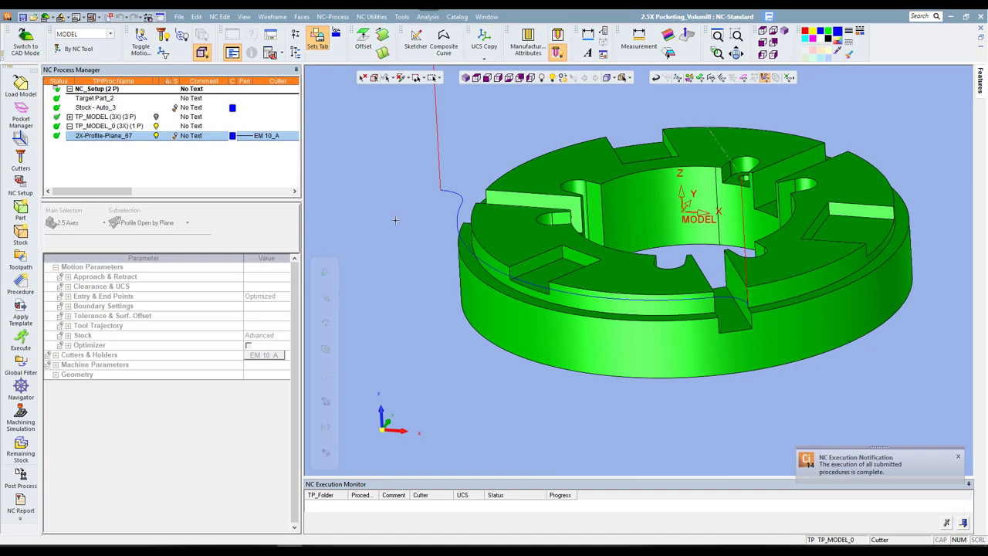
{"action": "double_click", "coordinate": [116, 136]}
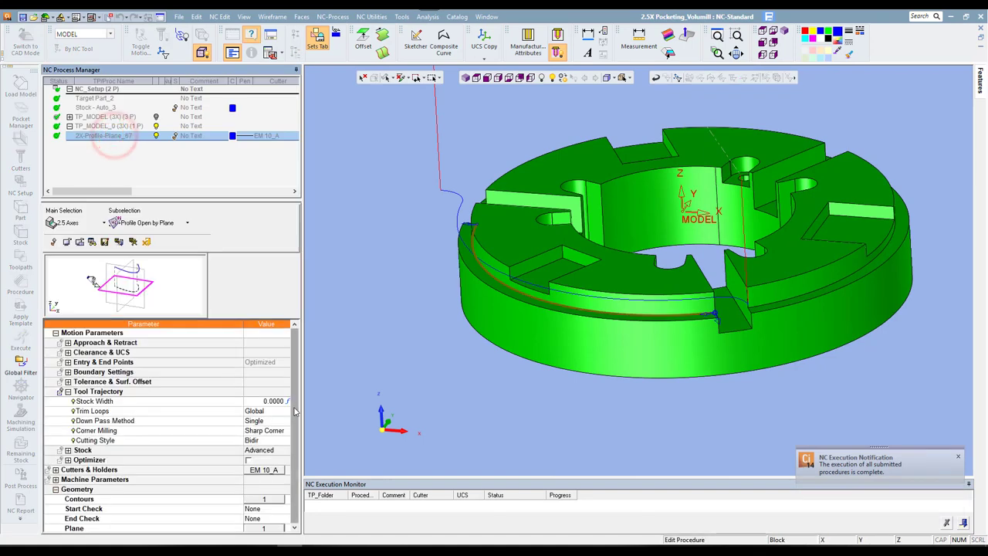
{"action": "left_click", "coordinate": [266, 525]}
Finish the plane pick and switch the Down Pass Method to Incremental Z (1.5 Down Step).
{"action": "left_click", "coordinate": [503, 289]}
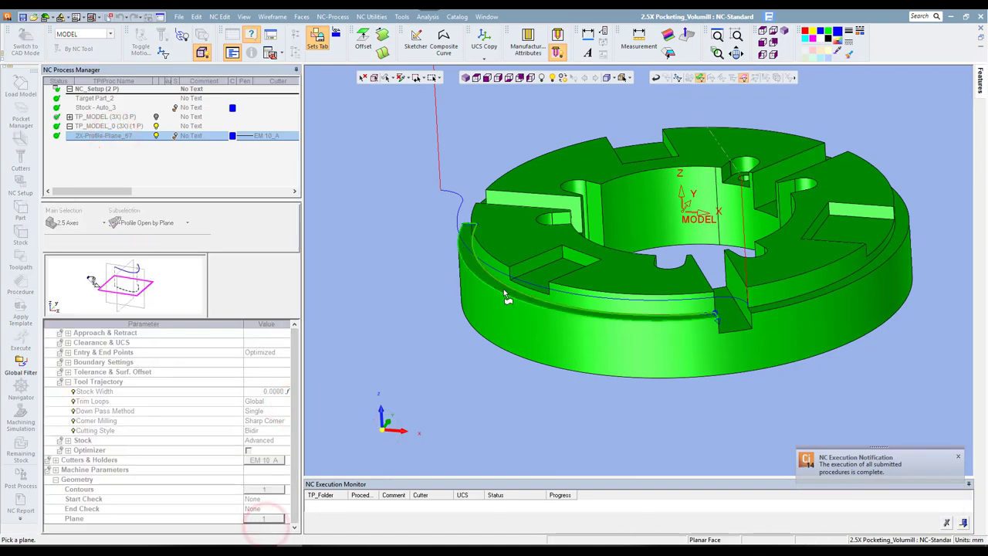
{"action": "middle_click", "coordinate": [408, 276]}
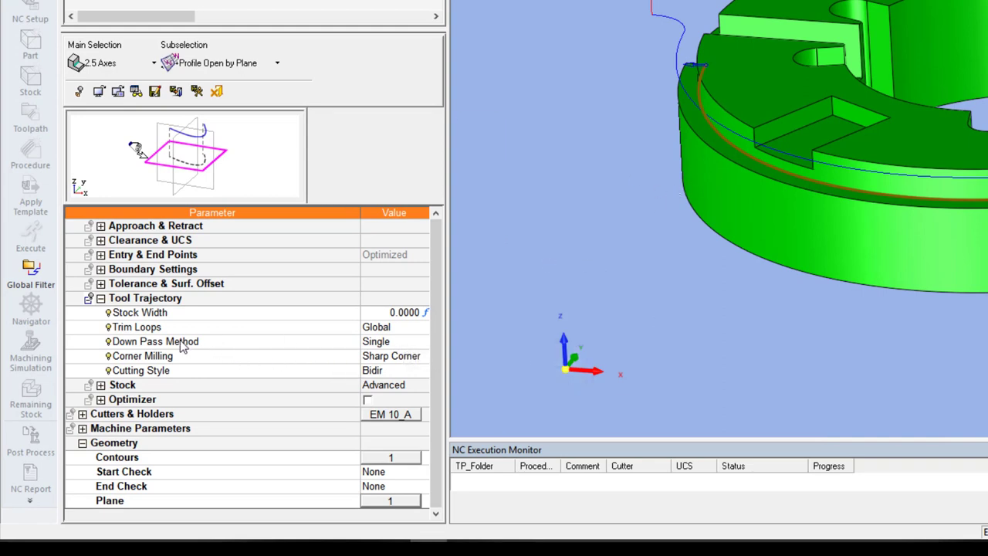
{"action": "left_click", "coordinate": [394, 349]}
{"action": "left_click", "coordinate": [402, 345]}
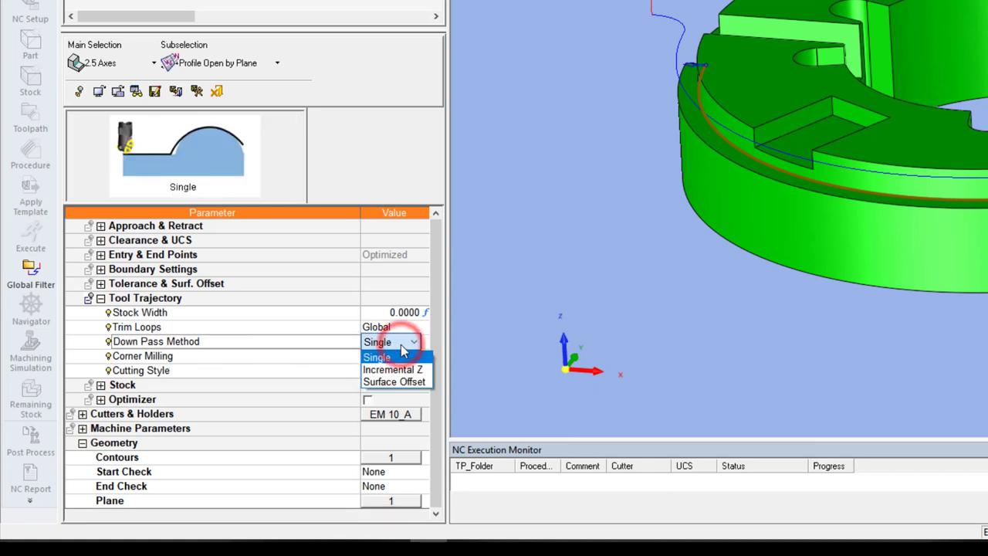
{"action": "left_click", "coordinate": [397, 370]}
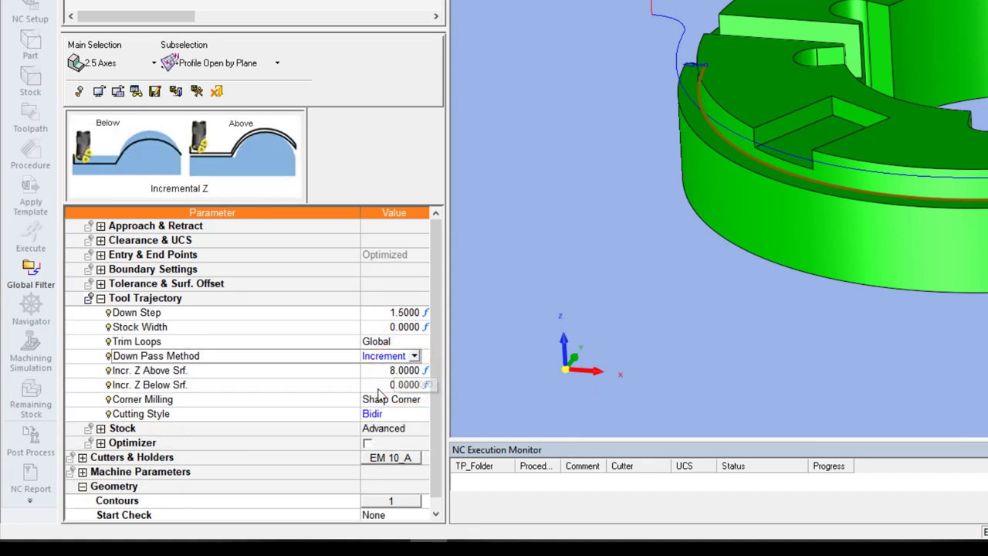
Set Incr. Z Above Srf from 8 to 0.
{"action": "left_click", "coordinate": [377, 371]}
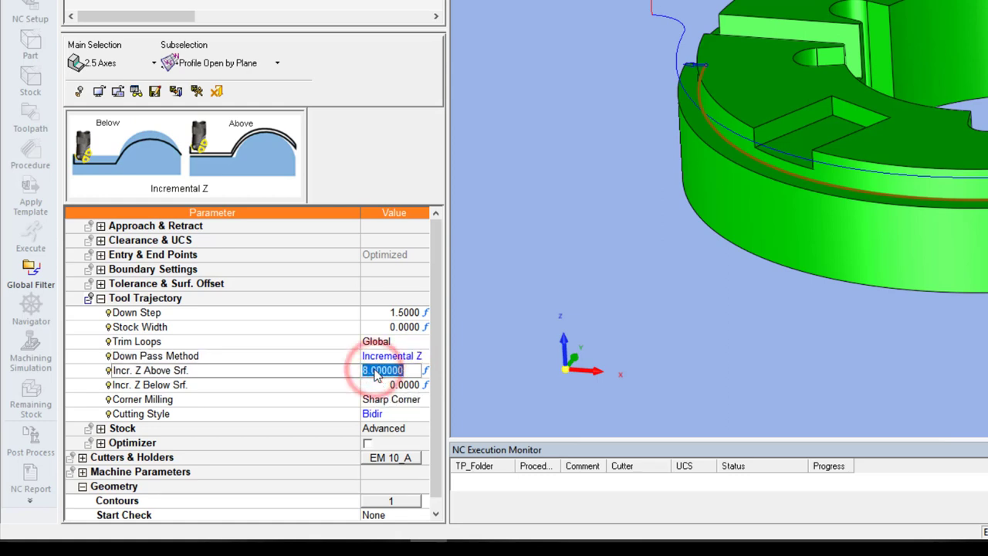
{"action": "type", "text": "0"}
{"action": "key", "text": "Return"}
{"action": "left_click", "coordinate": [376, 372]}
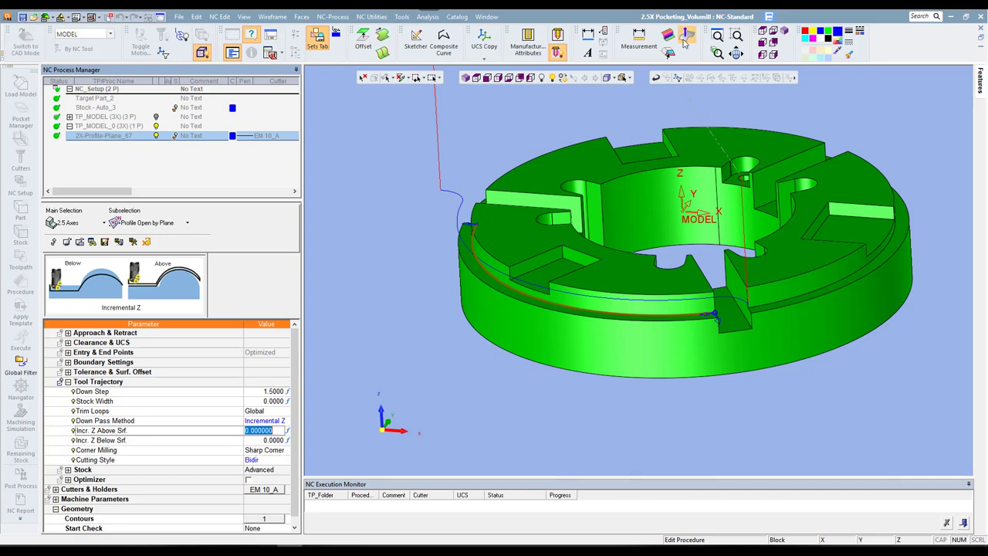
Measure the distance between the ring's two step faces, which is 8 mm.
{"action": "left_click", "coordinate": [639, 37]}
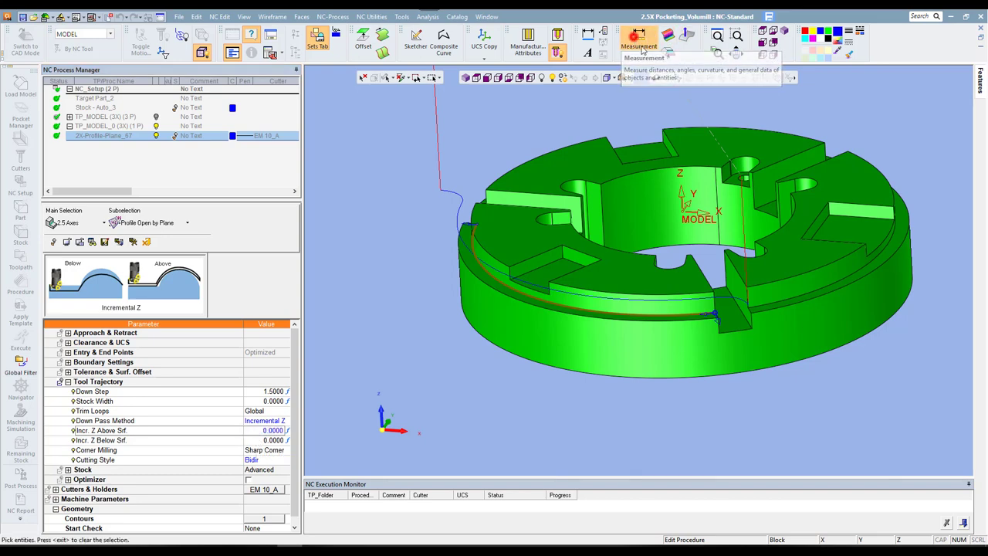
{"action": "left_click", "coordinate": [667, 318]}
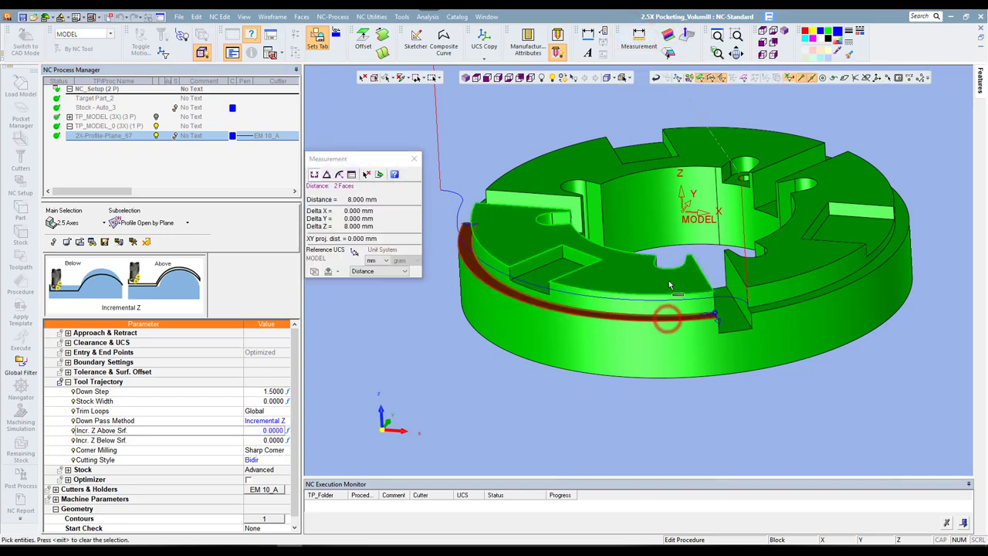
{"action": "left_click", "coordinate": [671, 297]}
{"action": "left_click", "coordinate": [413, 159]}
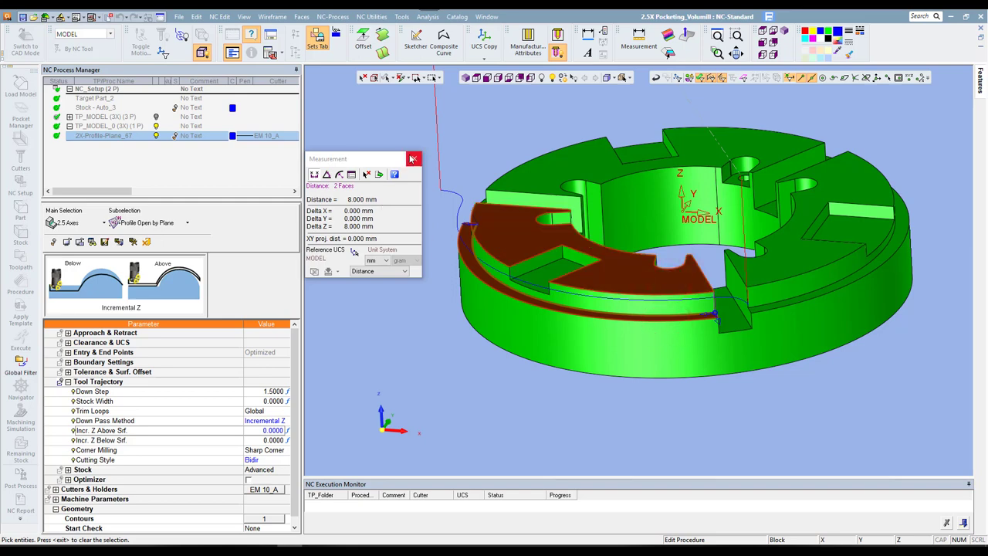
Enter 8 in Incr. Z Above Srf, then save and calculate the profile toolpath.
{"action": "left_click", "coordinate": [255, 431]}
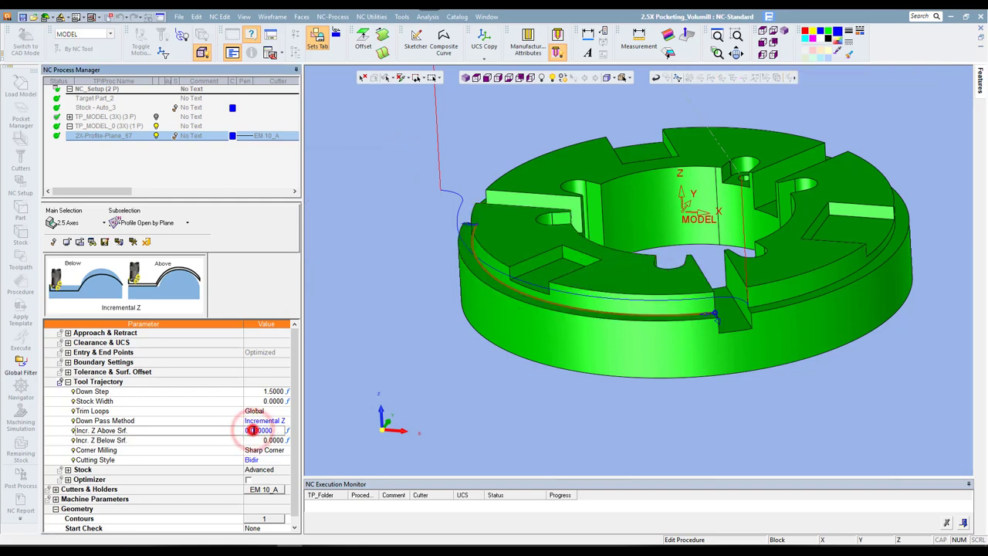
{"action": "type", "text": "8"}
{"action": "key", "text": "Tab"}
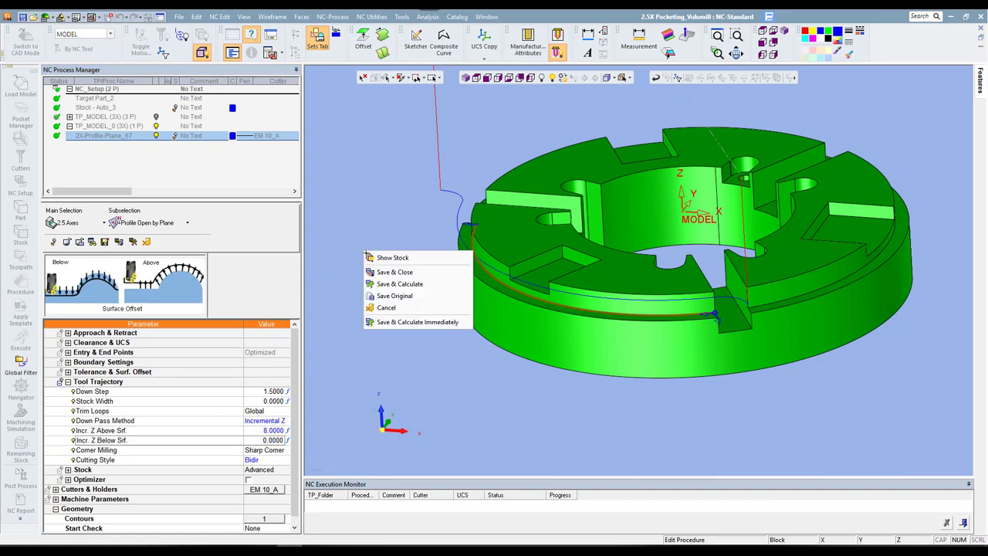
{"action": "right_click", "coordinate": [365, 253]}
{"action": "left_click", "coordinate": [400, 284]}
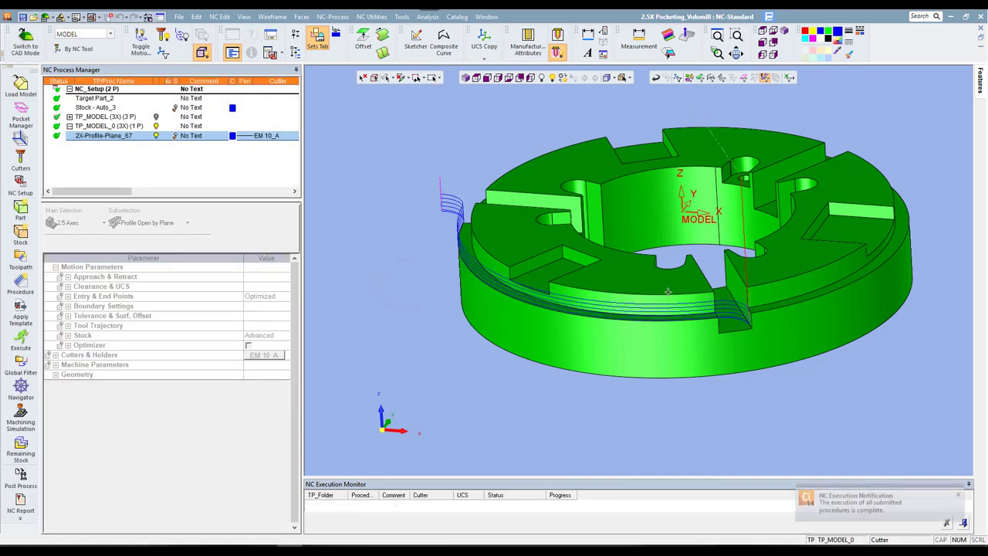
Set 2X-Profile-Plane_67's Cutting Style to Unidir, then save and calculate the toolpath.
{"action": "middle_click_drag", "start_coordinate": [599, 262], "coordinate": [747, 316]}
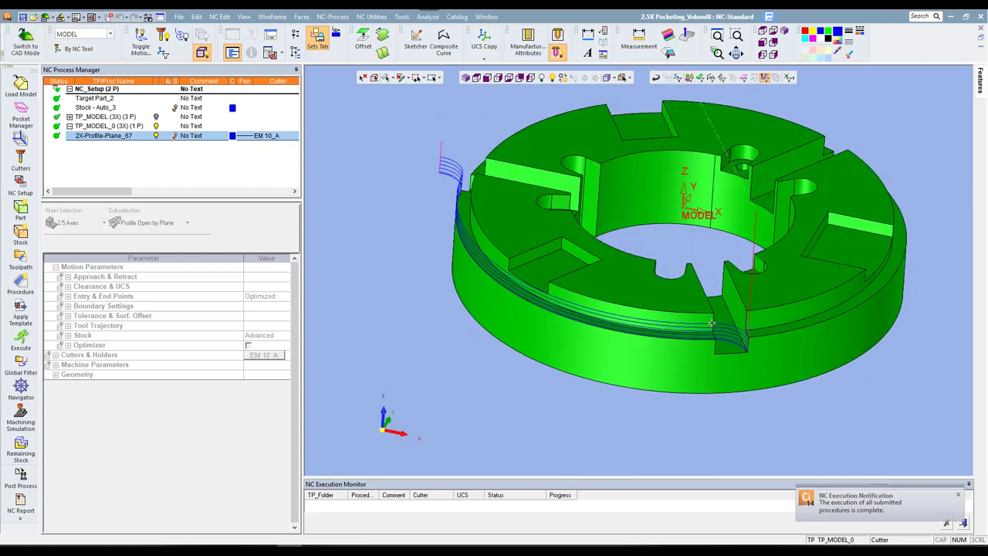
{"action": "left_click", "coordinate": [117, 139]}
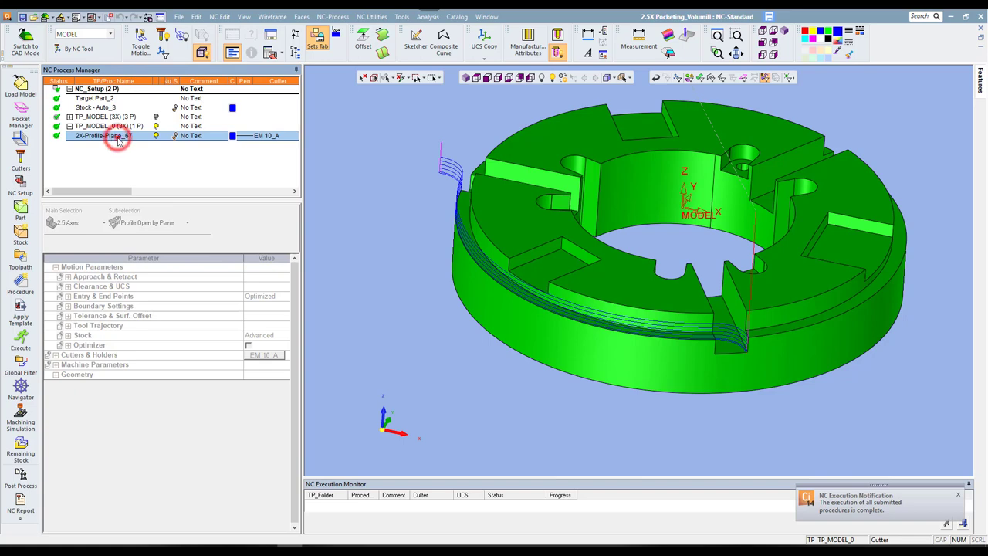
{"action": "double_click", "coordinate": [117, 139]}
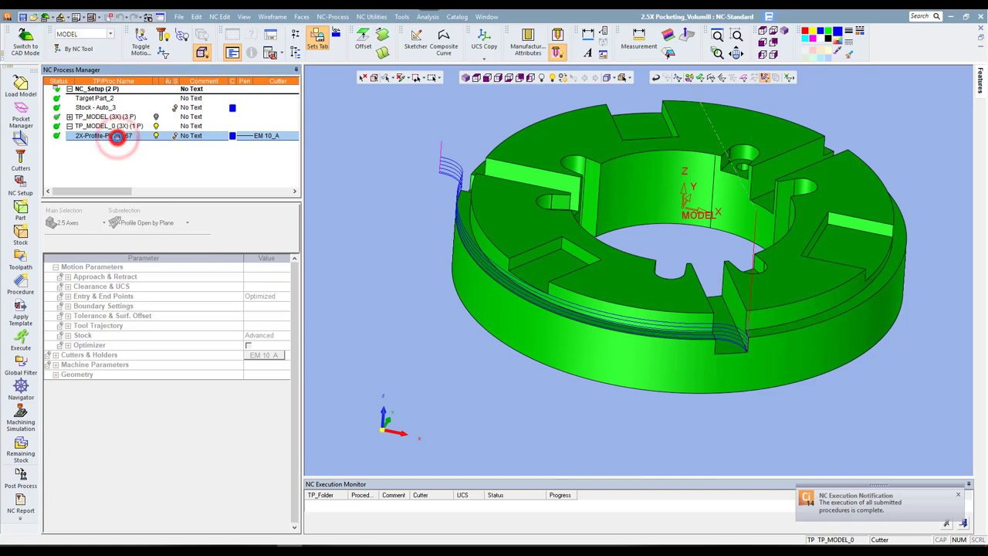
{"action": "left_click", "coordinate": [262, 469]}
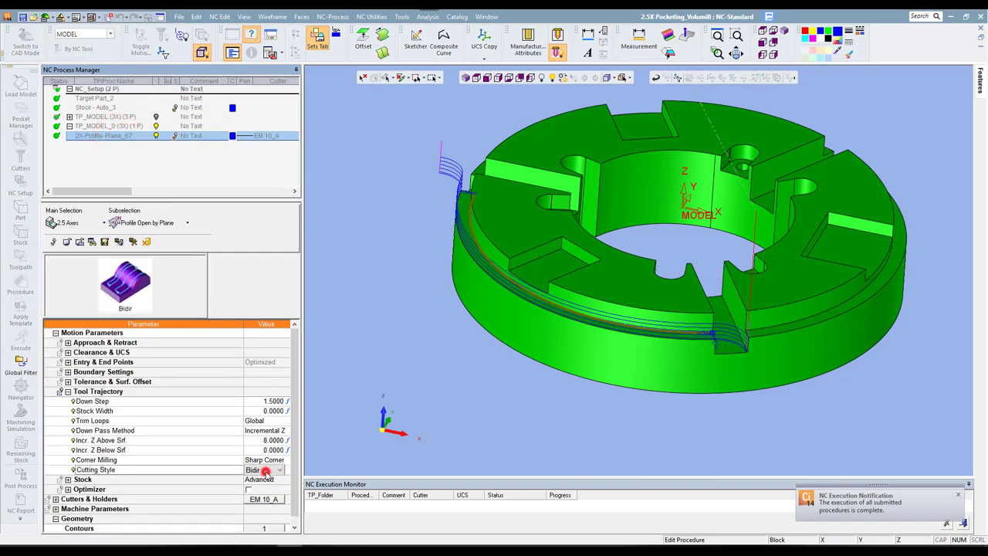
{"action": "left_click", "coordinate": [269, 488]}
{"action": "right_click", "coordinate": [391, 255]}
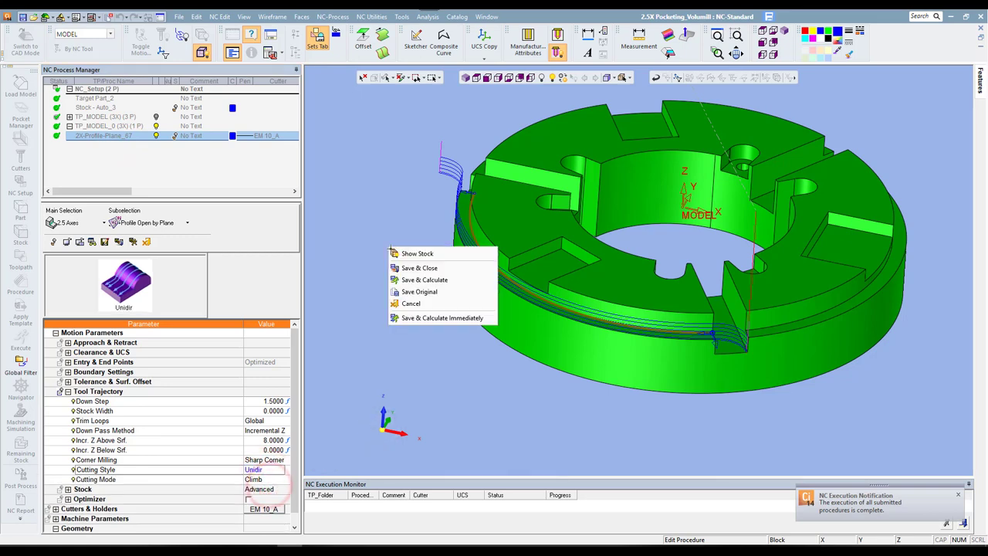
{"action": "left_click", "coordinate": [423, 279]}
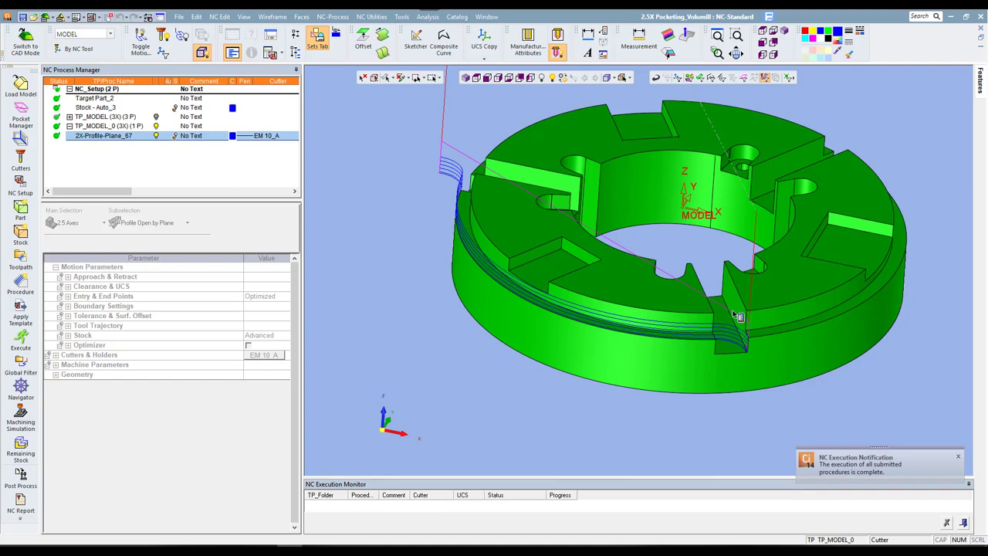
Set 2X-Profile-Plane_67's Down Pass Method to Surface Offset, keep the second Extension at 0.0000, and recalculate.
{"action": "double_click", "coordinate": [120, 137]}
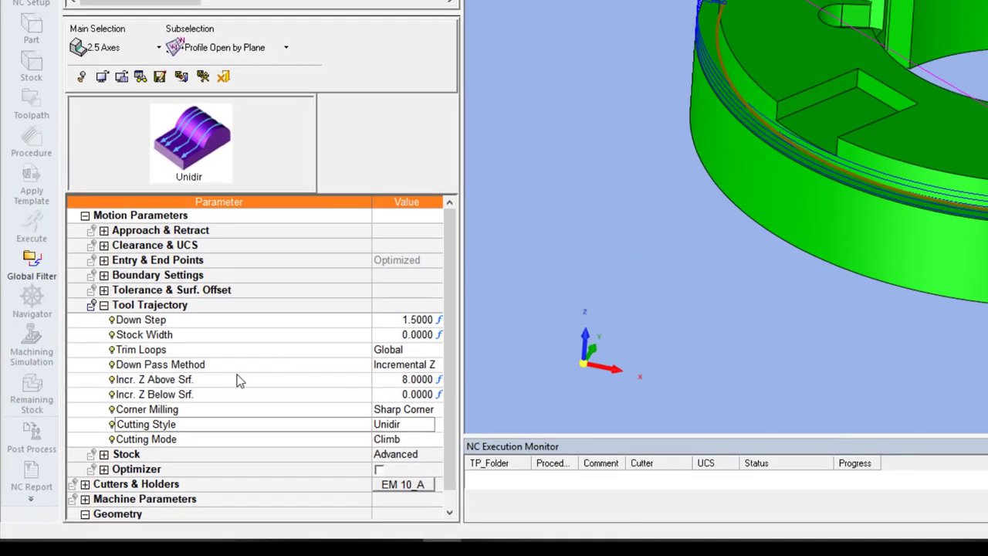
{"action": "left_click", "coordinate": [386, 364]}
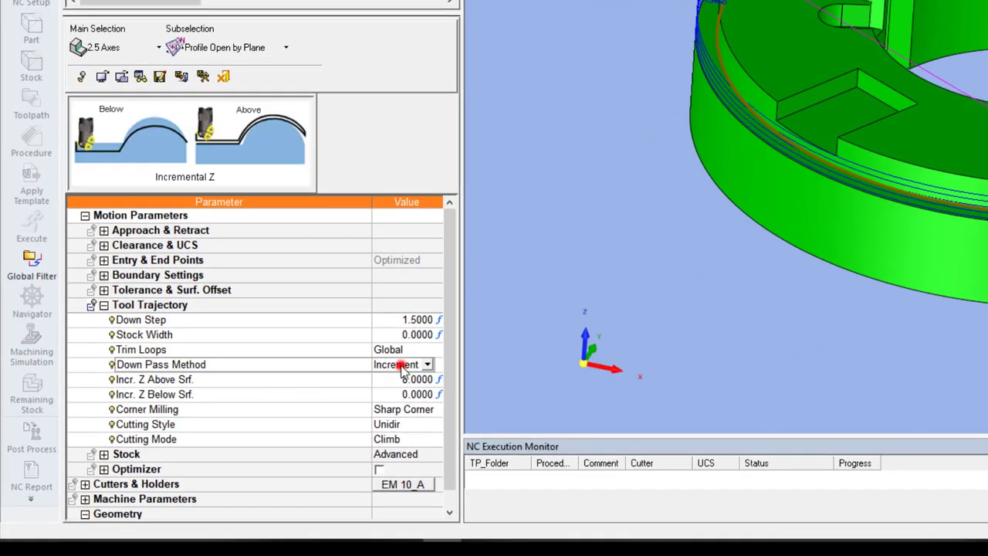
{"action": "left_click", "coordinate": [427, 365]}
{"action": "left_click", "coordinate": [404, 407]}
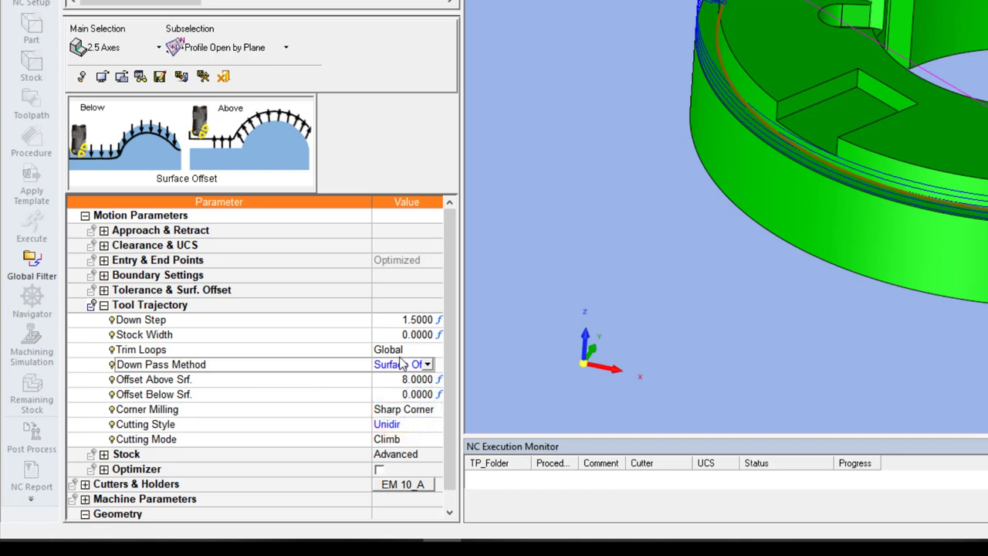
{"action": "left_click", "coordinate": [104, 230]}
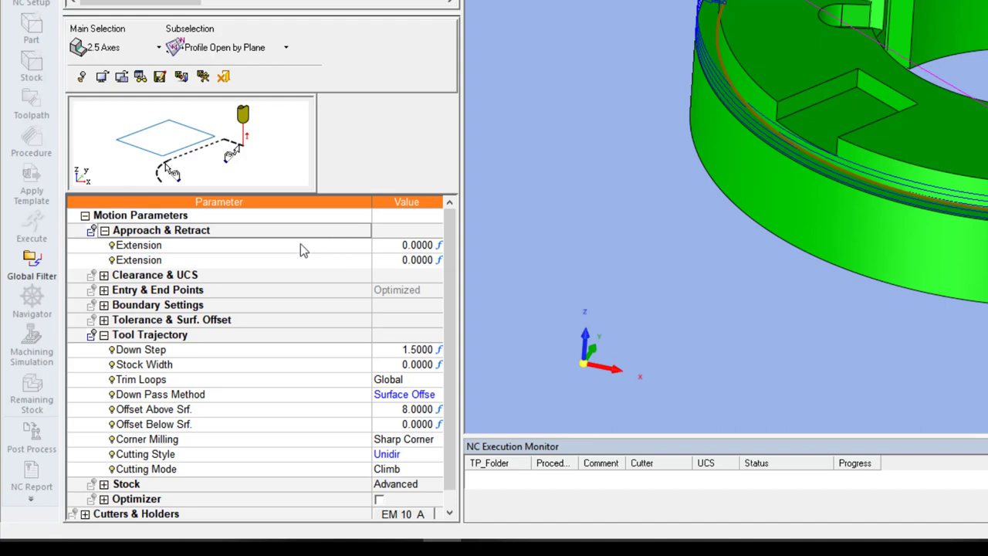
{"action": "left_click", "coordinate": [385, 259]}
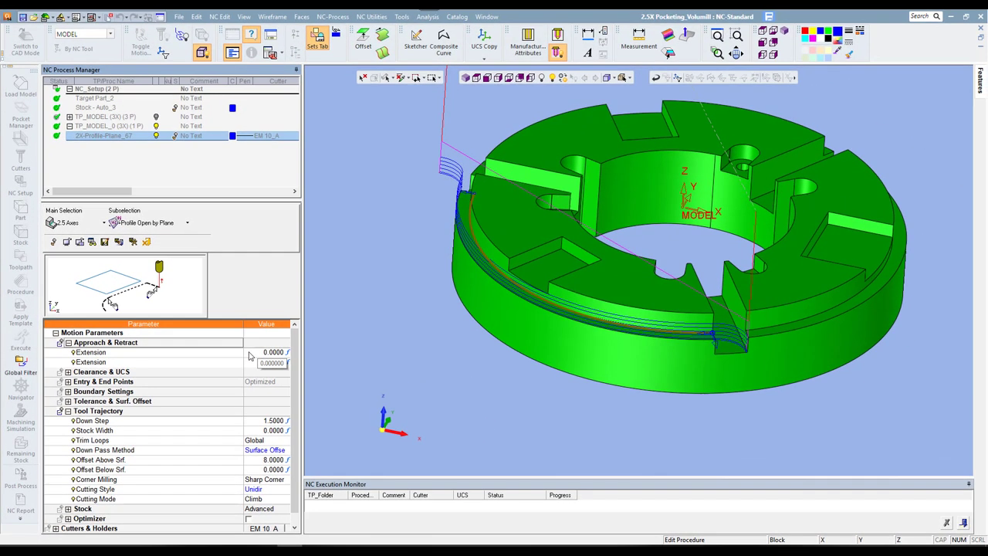
{"action": "key", "text": "Return"}
{"action": "right_click", "coordinate": [377, 270]}
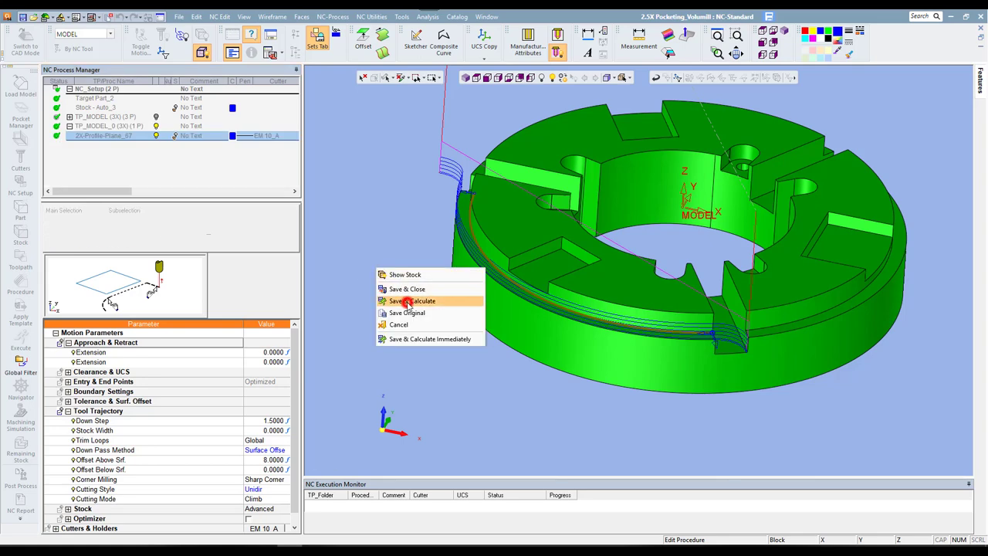
{"action": "left_click", "coordinate": [407, 302]}
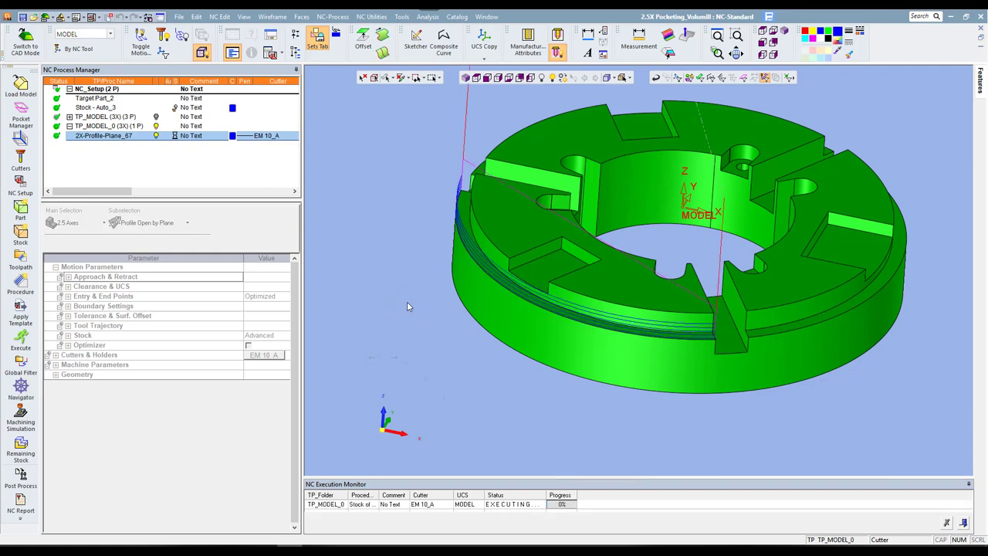
Set the first approach Extension to 5.0000, then save and calculate the toolpath.
{"action": "left_click", "coordinate": [109, 137]}
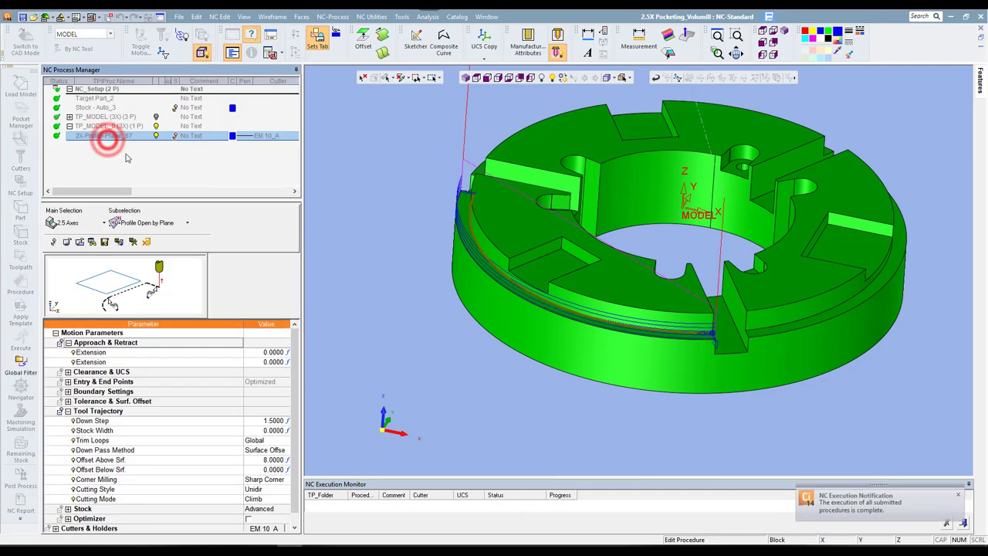
{"action": "left_click", "coordinate": [255, 353]}
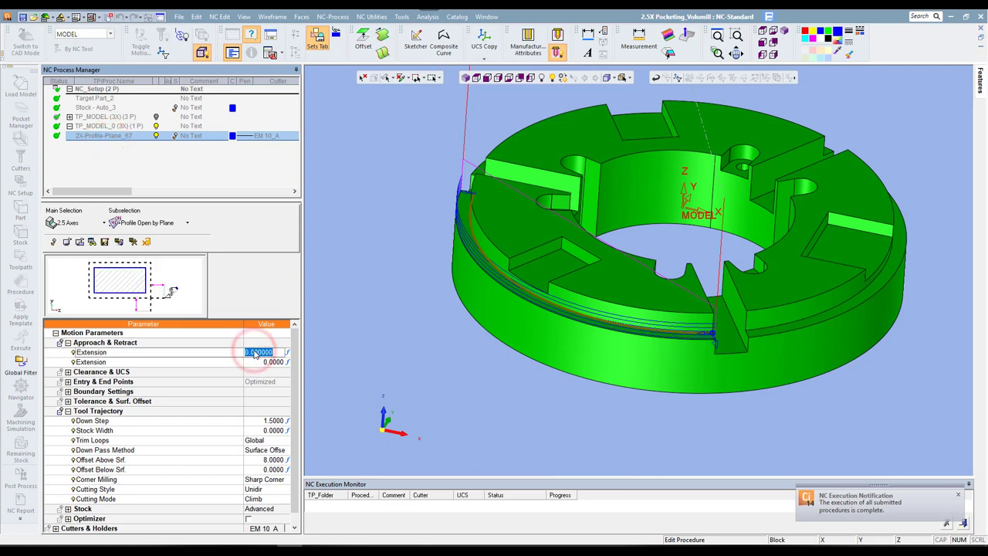
{"action": "type", "text": "5"}
{"action": "key", "text": "Return"}
{"action": "right_click", "coordinate": [380, 244]}
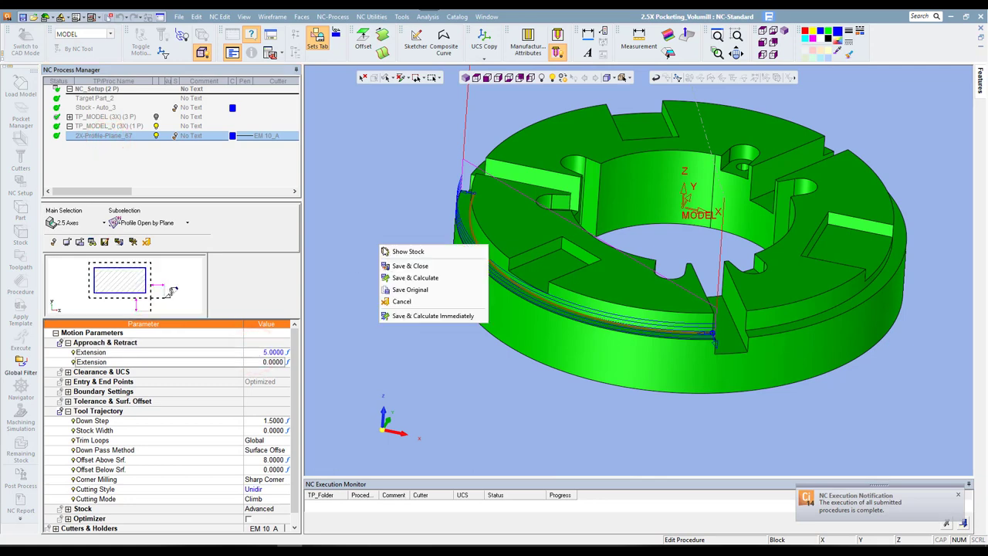
{"action": "left_click", "coordinate": [399, 277]}
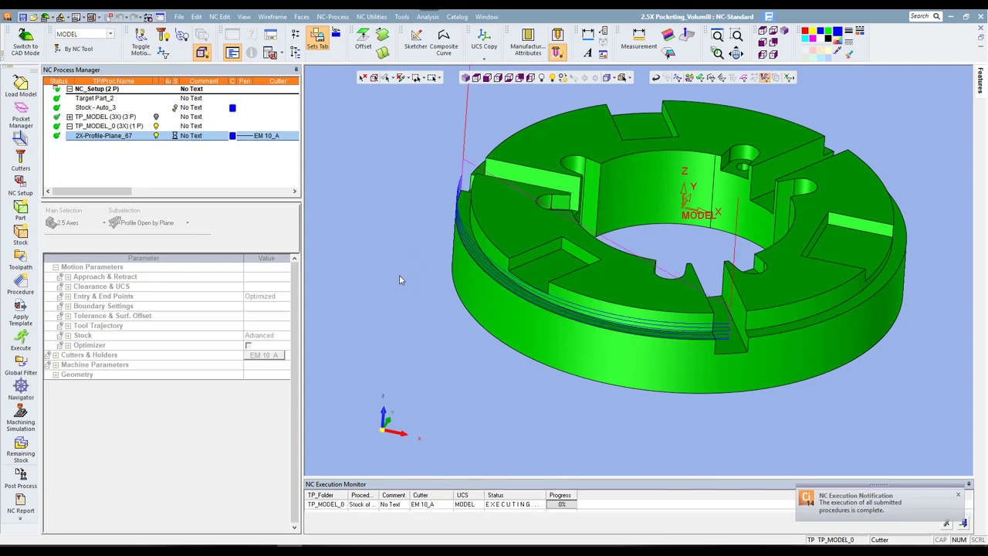
Set Offset Below Srf to 5.0000, switch Down Pass Method back to Incremental Z, and recalculate.
{"action": "left_click", "coordinate": [129, 137]}
{"action": "double_click", "coordinate": [129, 137]}
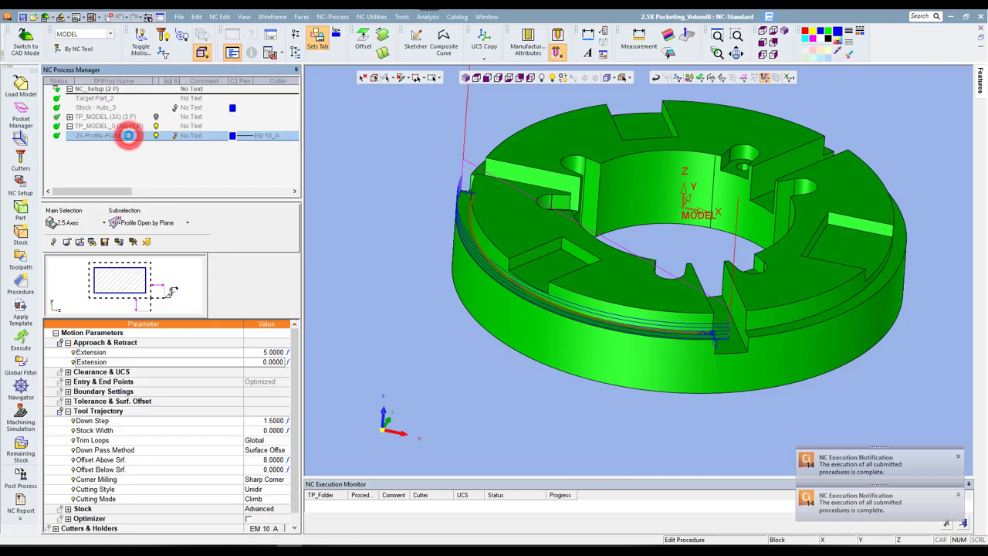
{"action": "left_click", "coordinate": [293, 391]}
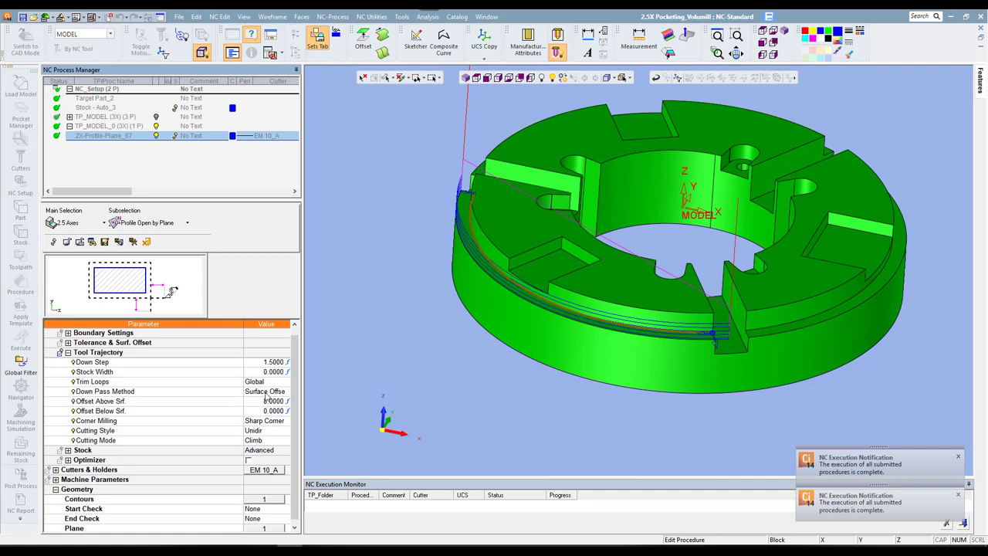
{"action": "type", "text": "8.0000"}
{"action": "left_click", "coordinate": [257, 411]}
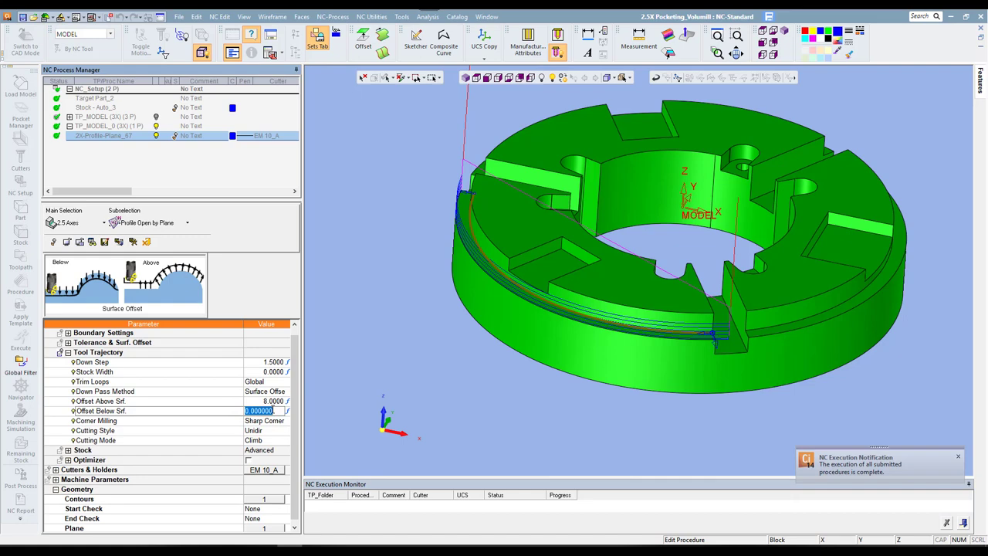
{"action": "type", "text": "5"}
{"action": "key", "text": "Return"}
{"action": "left_click", "coordinate": [278, 392]}
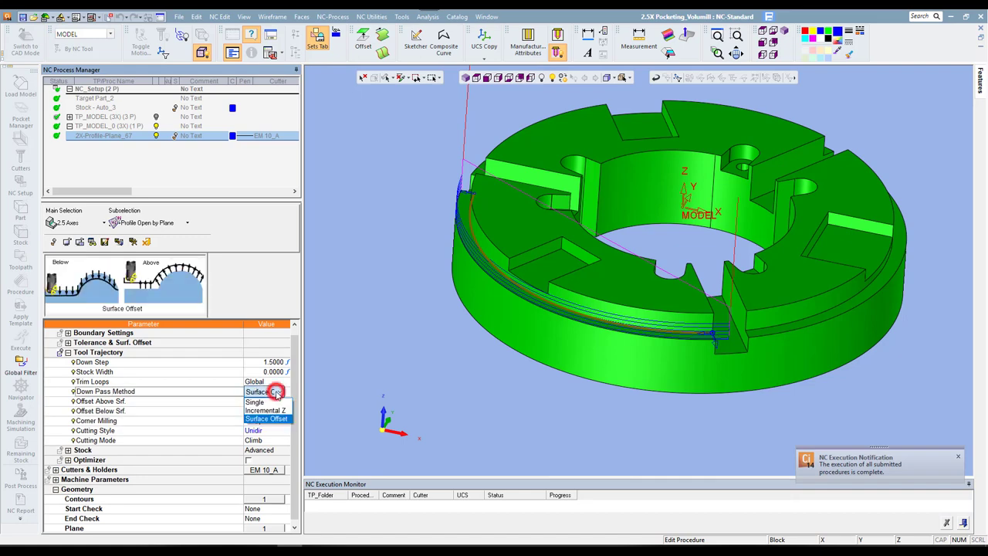
{"action": "left_click", "coordinate": [267, 405]}
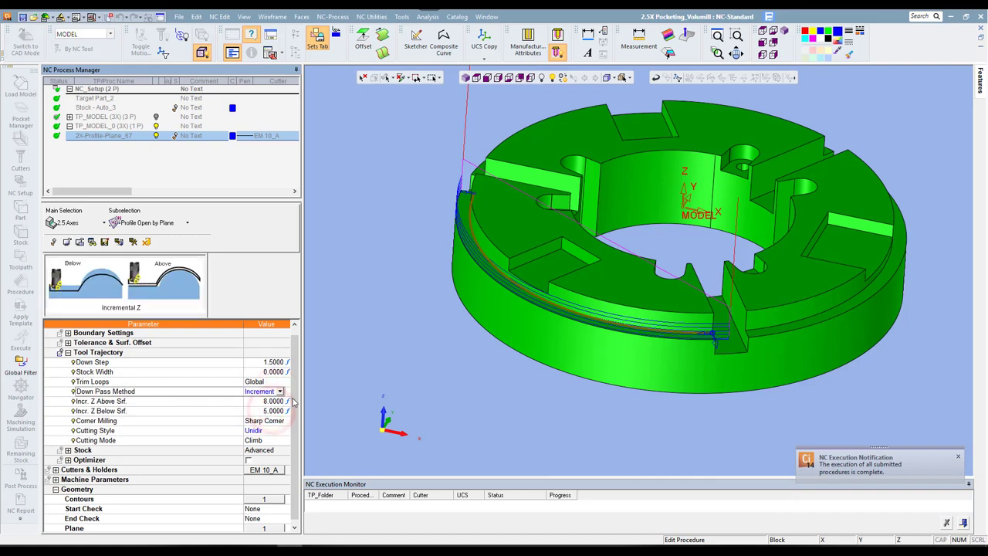
{"action": "scroll", "coordinate": [216, 390], "scroll_direction": "up", "scroll_amount": 1}
{"action": "scroll", "coordinate": [228, 379], "scroll_direction": "up", "scroll_amount": 3}
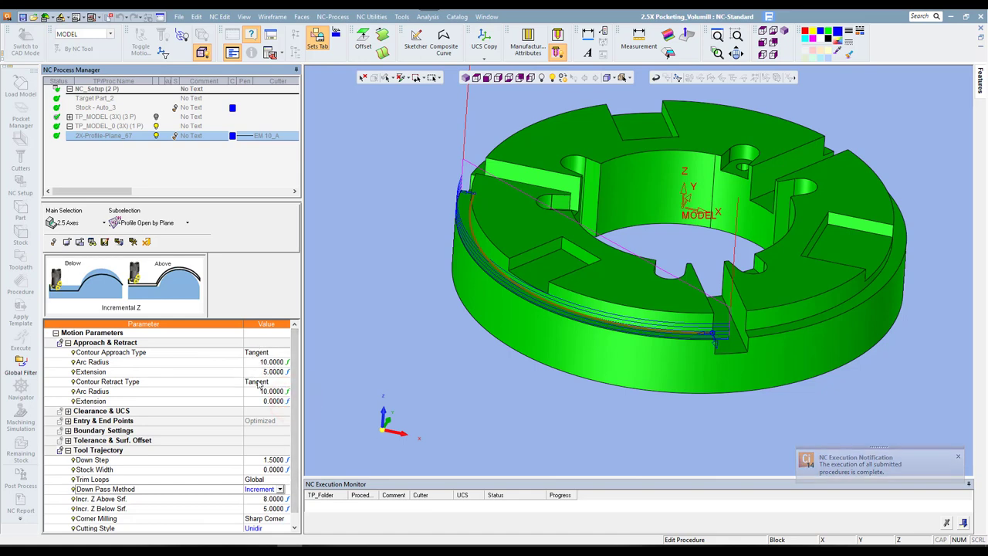
{"action": "left_click", "coordinate": [294, 389]}
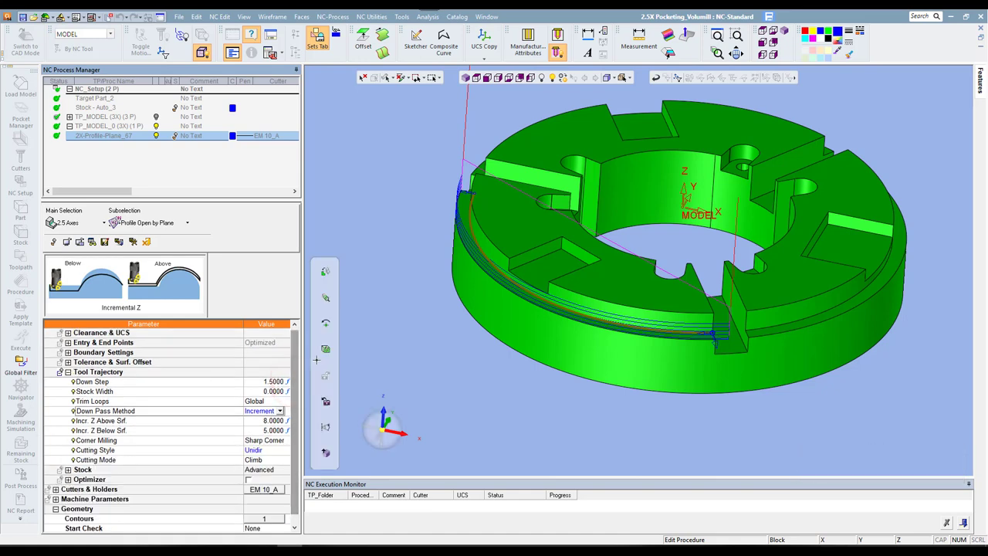
{"action": "right_click", "coordinate": [400, 227]}
{"action": "left_click", "coordinate": [431, 265]}
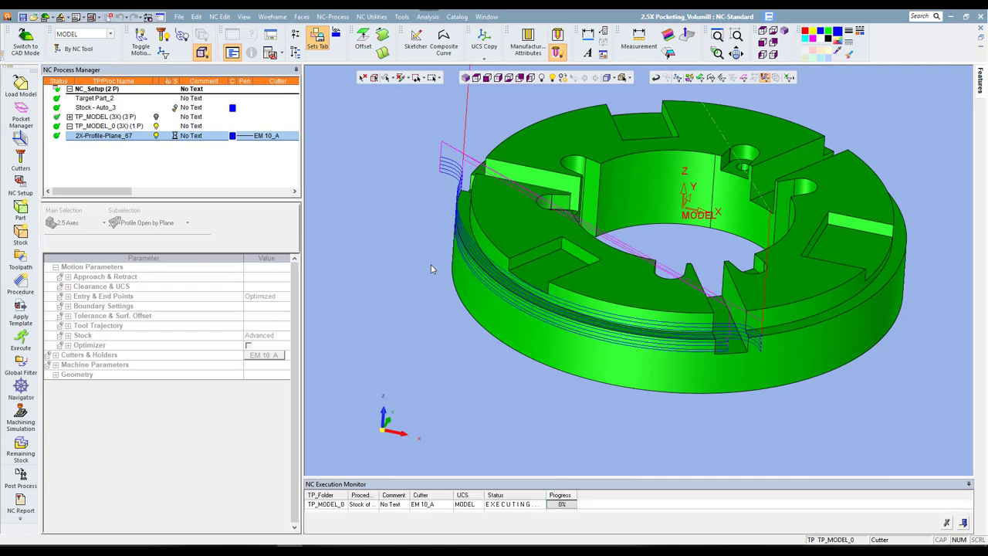
Zoom and orbit the view to inspect the stacked profile passes around the ring's outer step.
{"action": "scroll", "coordinate": [726, 313], "scroll_direction": "up", "scroll_amount": 3}
{"action": "scroll", "coordinate": [714, 313], "scroll_direction": "up", "scroll_amount": 2}
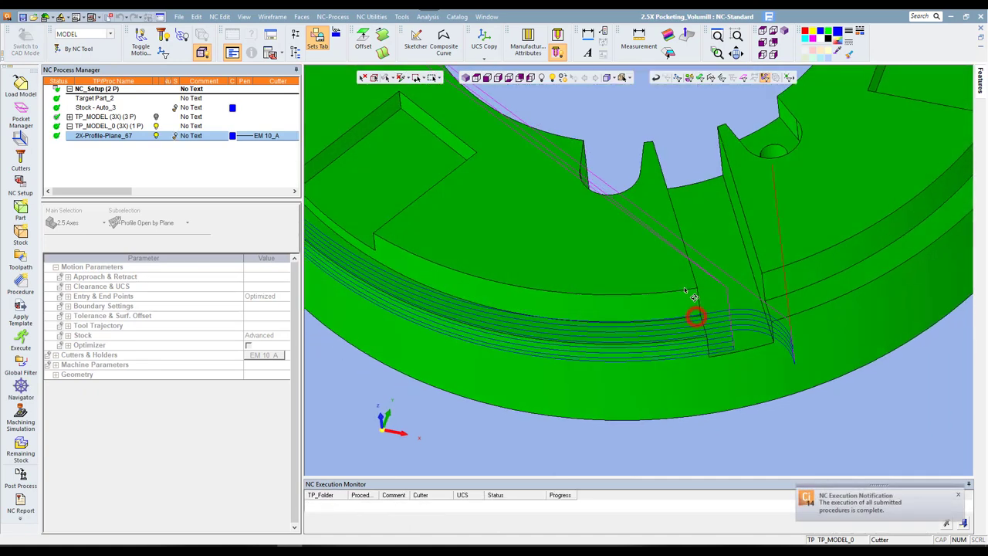
{"action": "scroll", "coordinate": [701, 315], "scroll_direction": "up", "scroll_amount": 1}
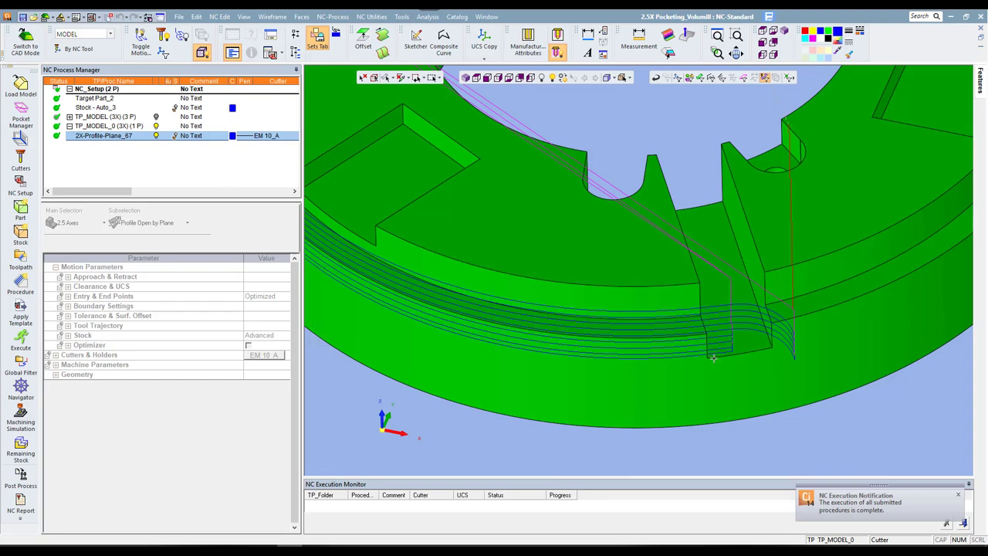
{"action": "scroll", "coordinate": [702, 329], "scroll_direction": "down", "scroll_amount": 2}
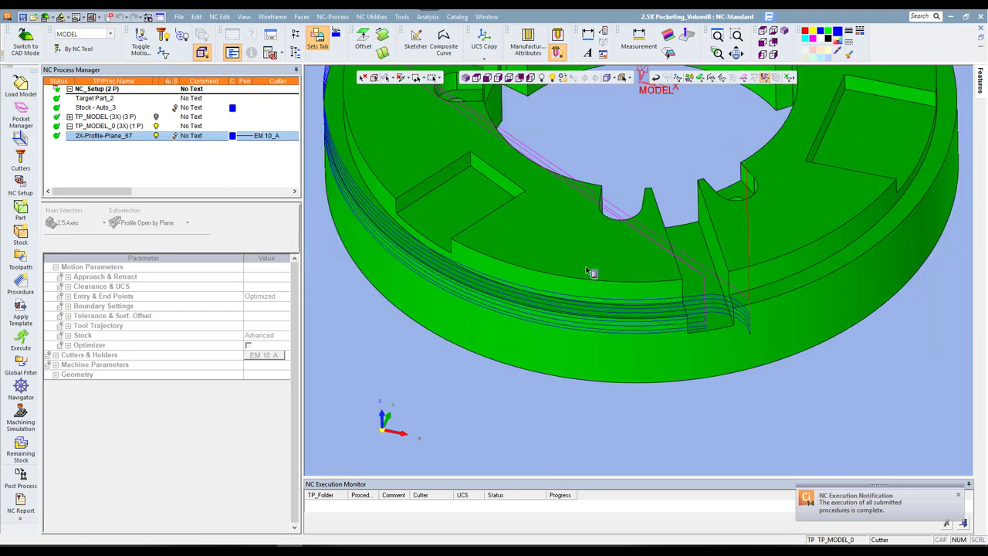
{"action": "mouse_move", "coordinate": [586, 269]}
{"action": "middle_mouse_down"}
{"action": "mouse_move", "coordinate": [590, 236]}
{"action": "mouse_move", "coordinate": [532, 225]}
{"action": "mouse_move", "coordinate": [498, 235]}
{"action": "middle_mouse_up"}
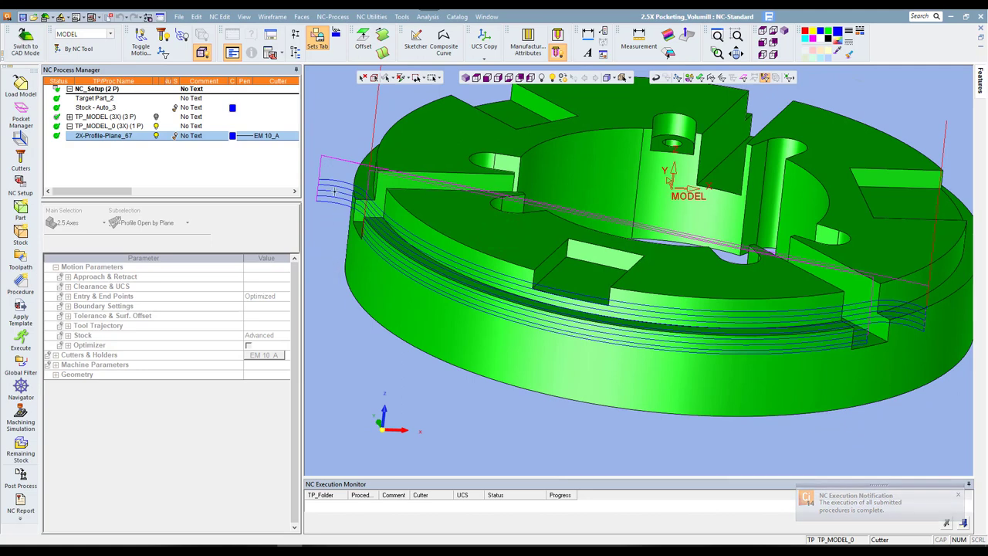
Switch 2X-Profile-Plane_67's down passes to Surface Offset, recalculate, and add a new 2.5-axis procedure.
{"action": "double_click", "coordinate": [120, 136]}
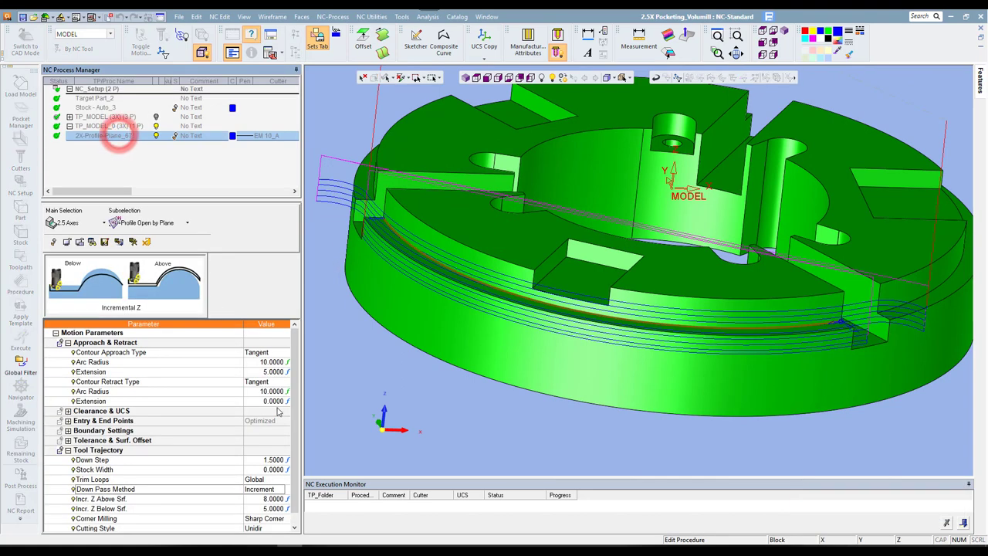
{"action": "left_click", "coordinate": [296, 433]}
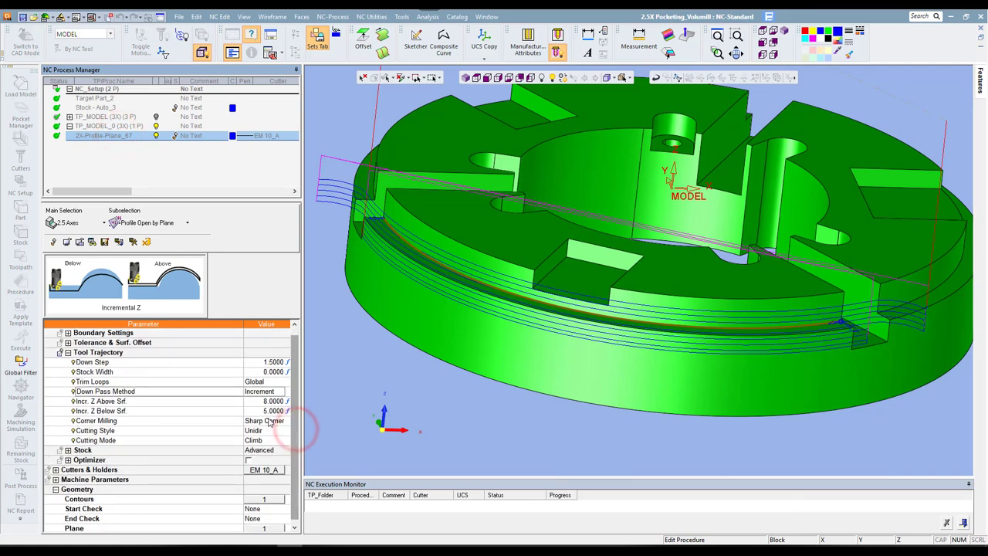
{"action": "left_click", "coordinate": [274, 392]}
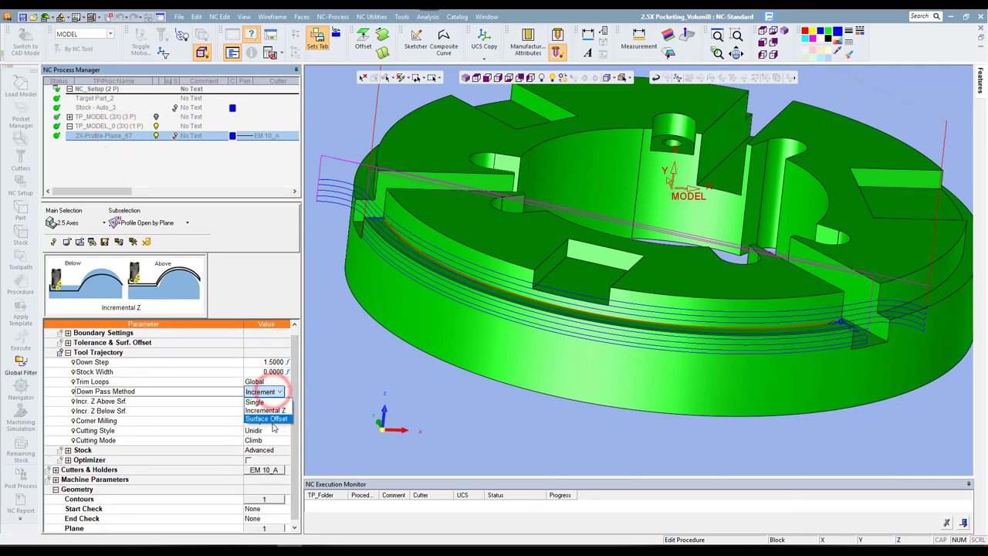
{"action": "left_click", "coordinate": [271, 412]}
{"action": "scroll", "coordinate": [296, 398], "scroll_direction": "up", "scroll_amount": 2}
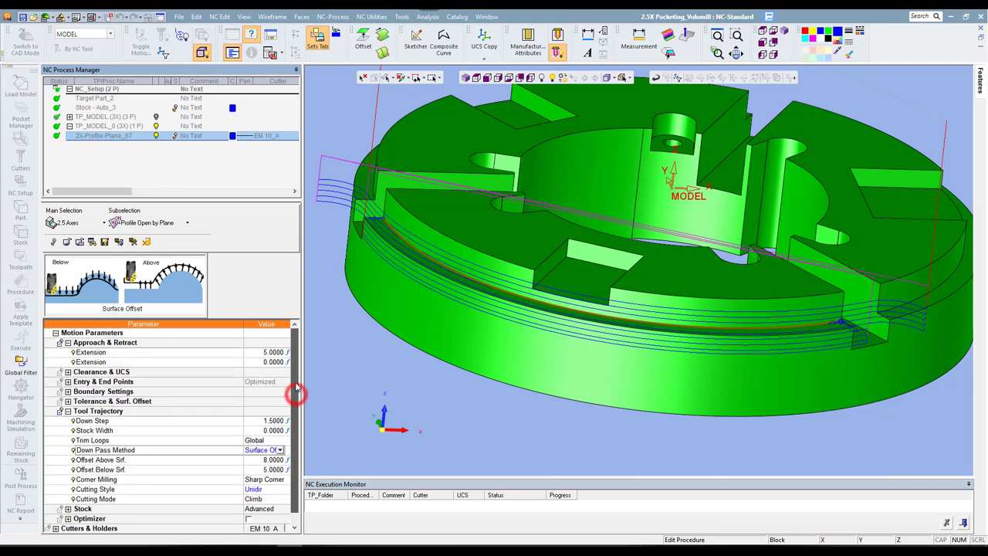
{"action": "right_click", "coordinate": [357, 249]}
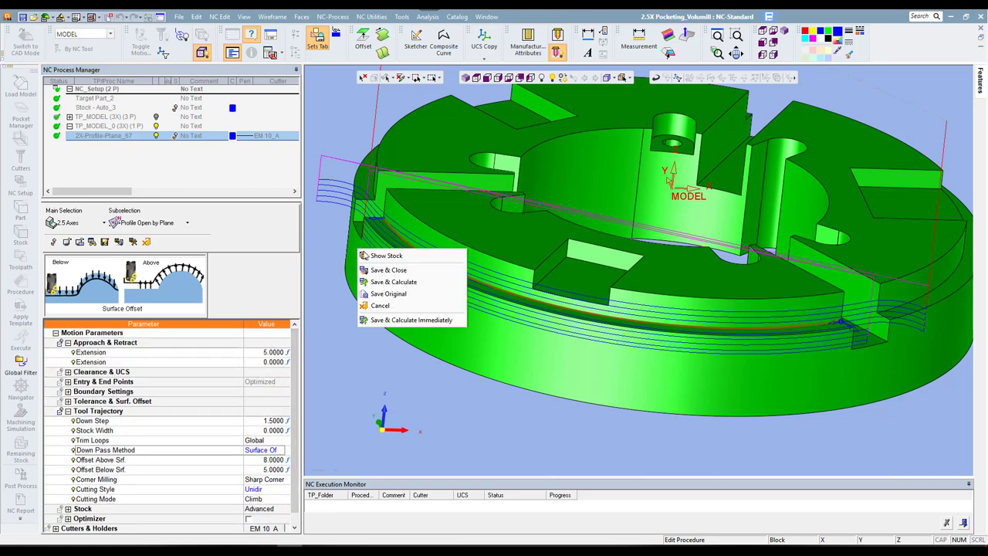
{"action": "left_click", "coordinate": [390, 282]}
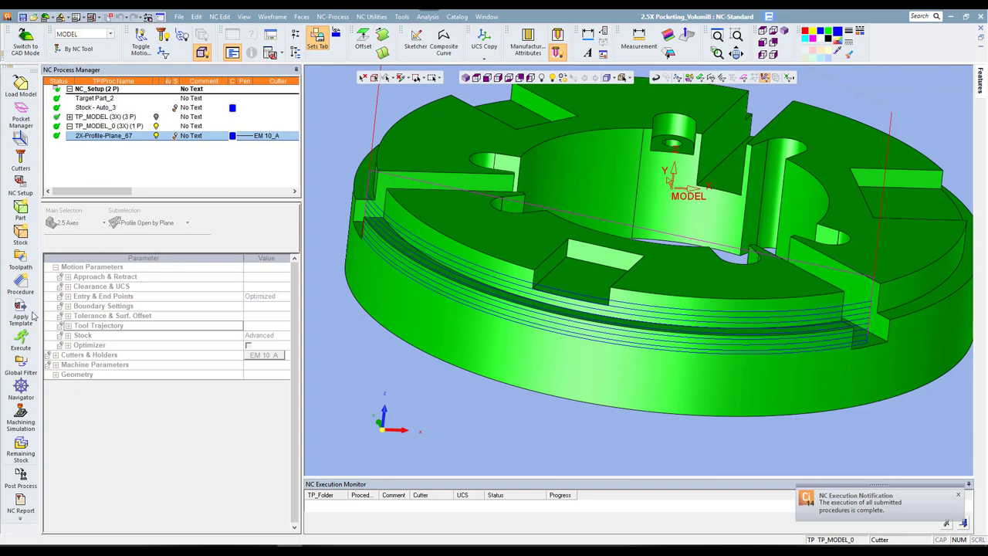
{"action": "left_click", "coordinate": [20, 284]}
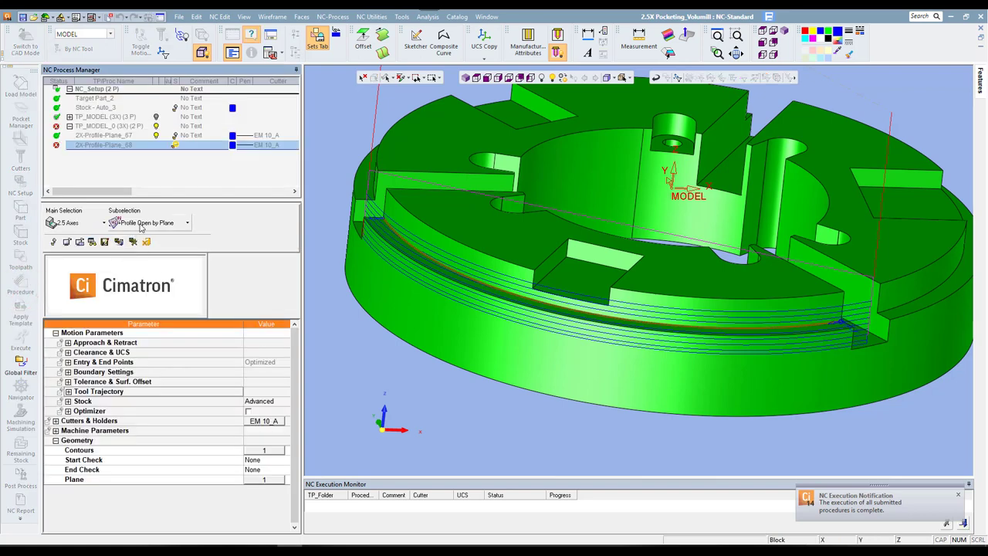
Set the new procedure's type to Profile Closed by Plane and use the ring's bottom face as its plane.
{"action": "left_click", "coordinate": [187, 222]}
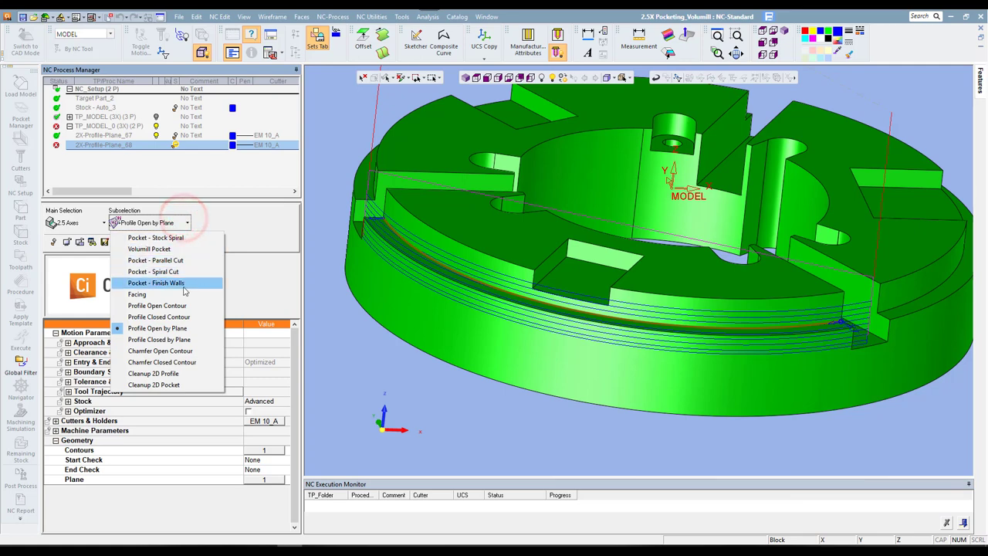
{"action": "left_click", "coordinate": [190, 341]}
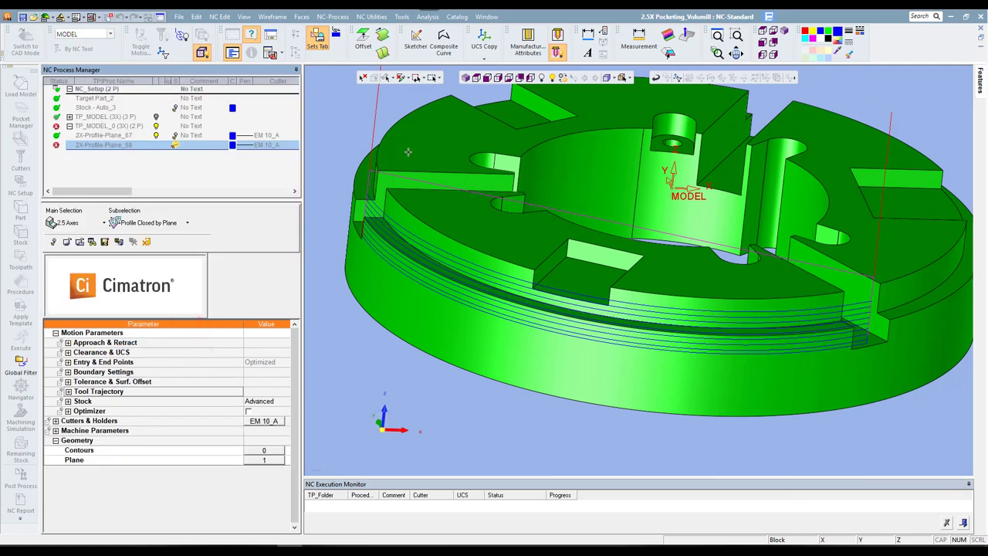
{"action": "left_click", "coordinate": [465, 78]}
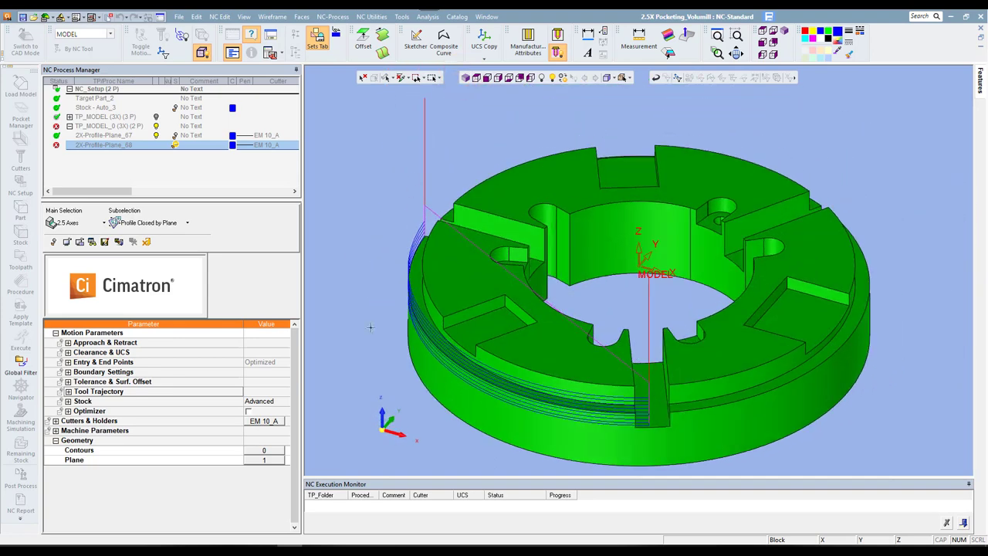
{"action": "left_click", "coordinate": [272, 460]}
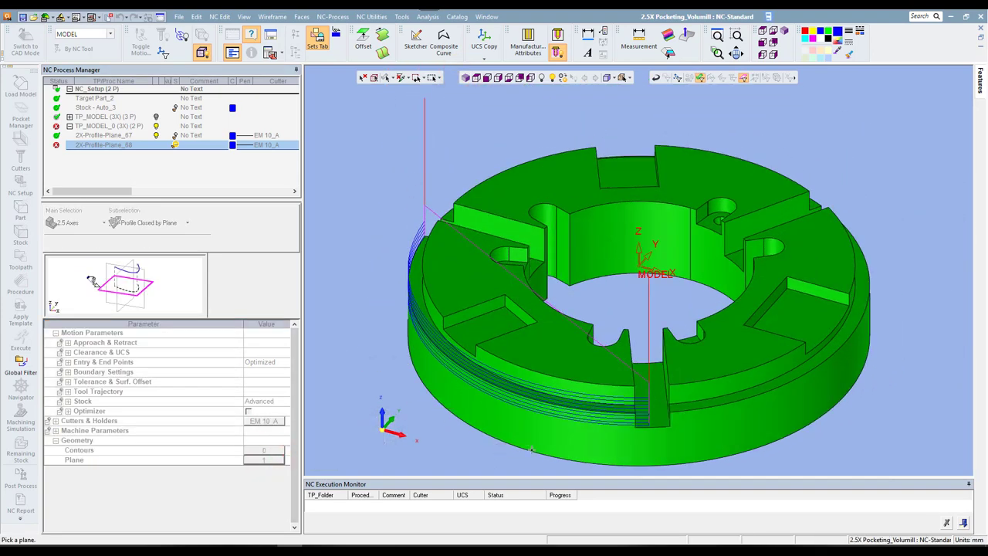
{"action": "middle_click_drag", "start_coordinate": [541, 409], "coordinate": [487, 277]}
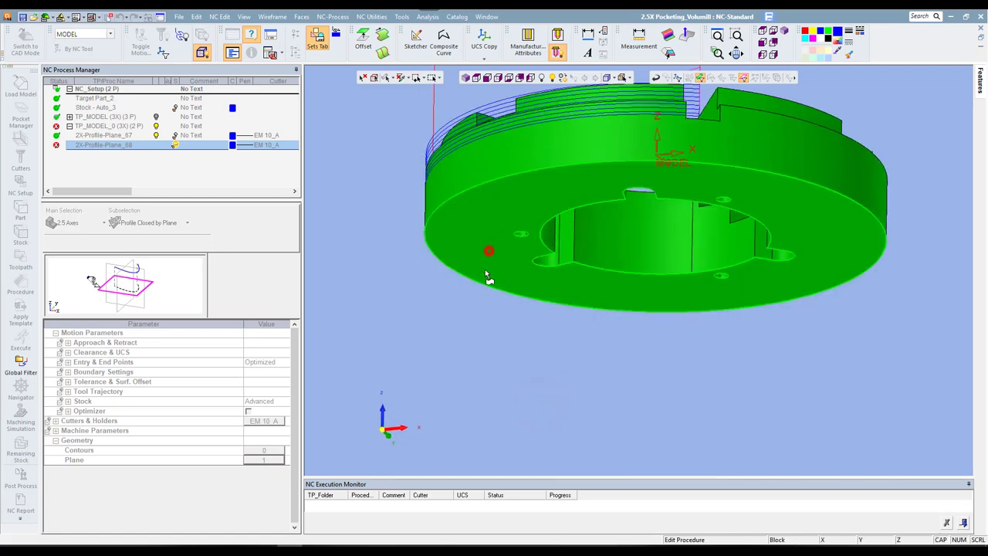
{"action": "left_click", "coordinate": [487, 276]}
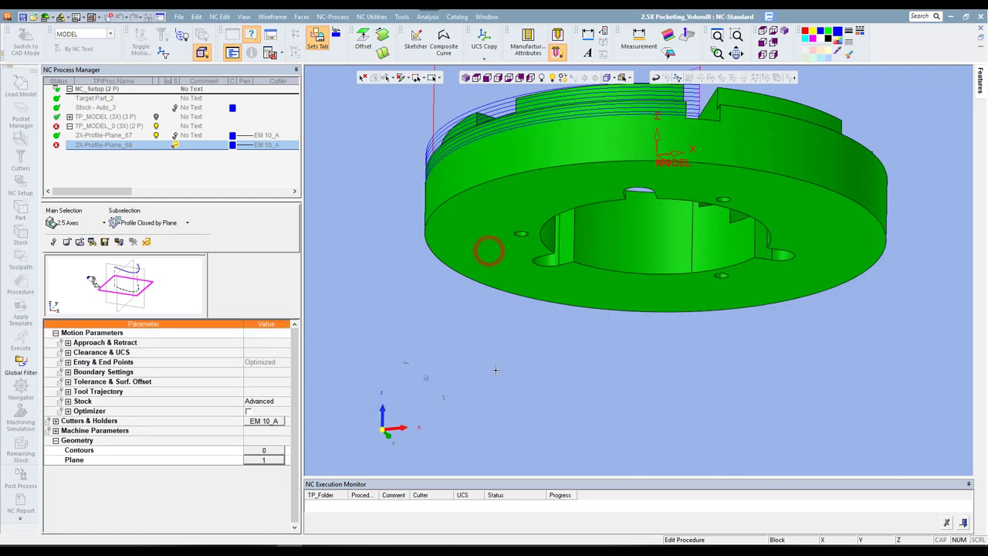
Chain the ring's outer edge as the single closed contour, delete the invalid one, and mill it from Outside.
{"action": "left_click", "coordinate": [271, 450]}
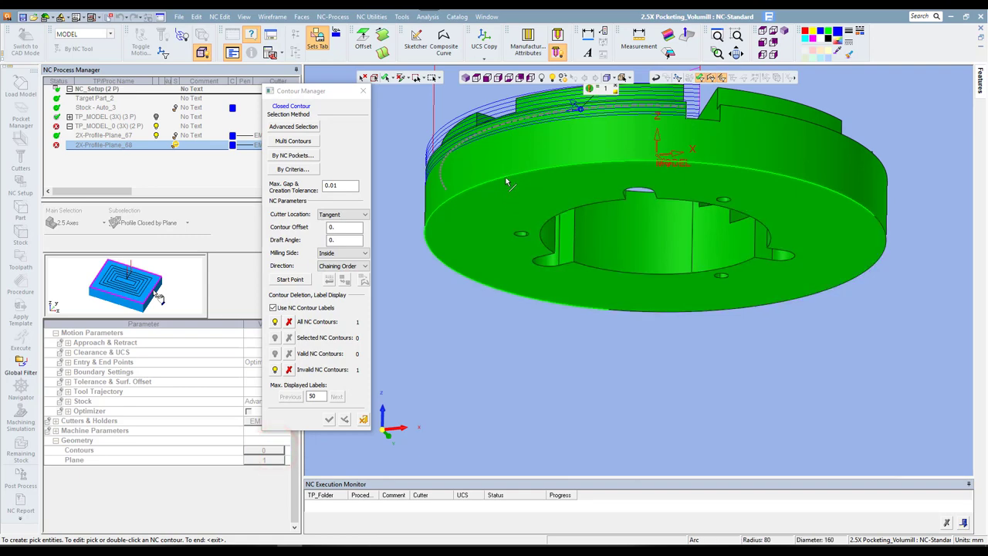
{"action": "left_click", "coordinate": [506, 182]}
{"action": "mouse_move", "coordinate": [502, 174]}
{"action": "middle_mouse_down"}
{"action": "mouse_move", "coordinate": [492, 258]}
{"action": "mouse_move", "coordinate": [518, 168]}
{"action": "middle_mouse_up"}
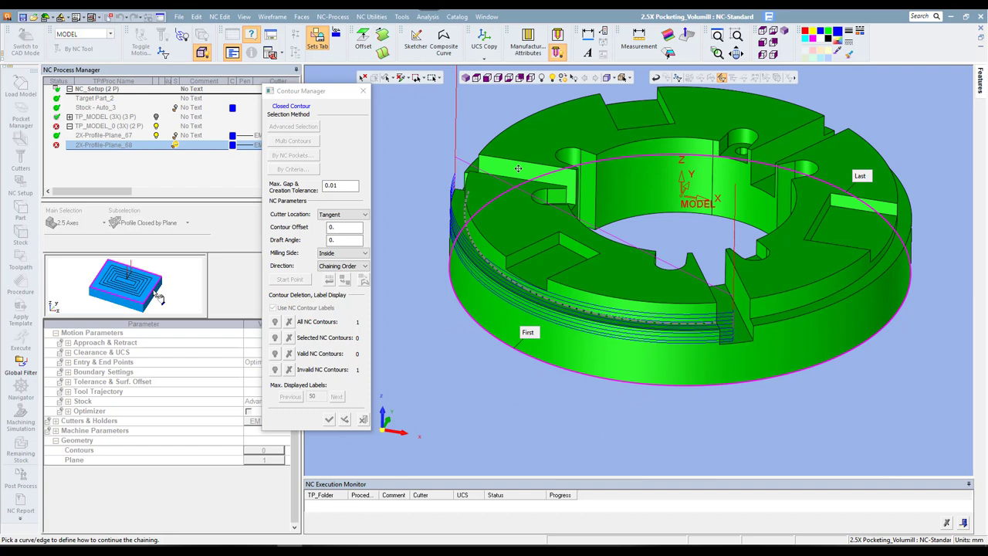
{"action": "middle_click", "coordinate": [430, 291]}
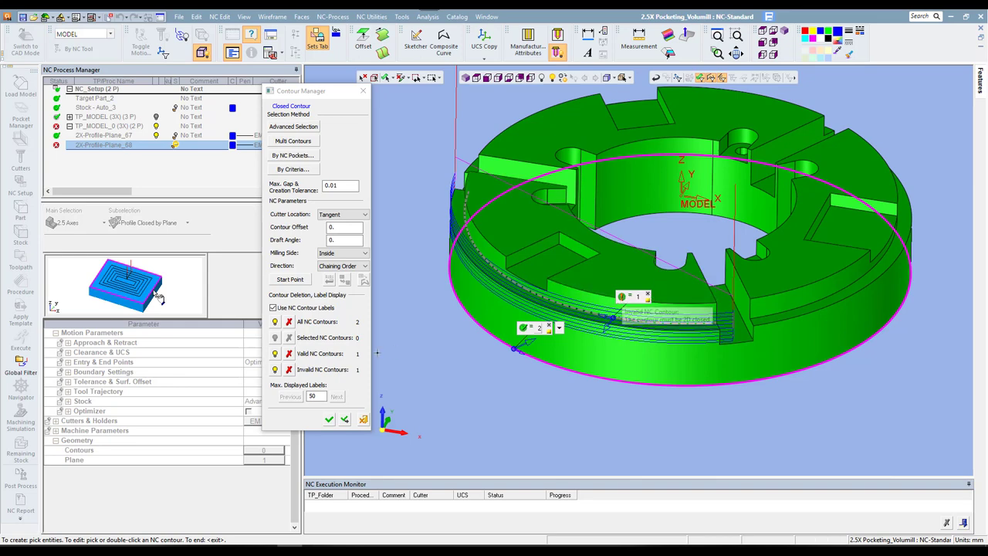
{"action": "left_click", "coordinate": [289, 370]}
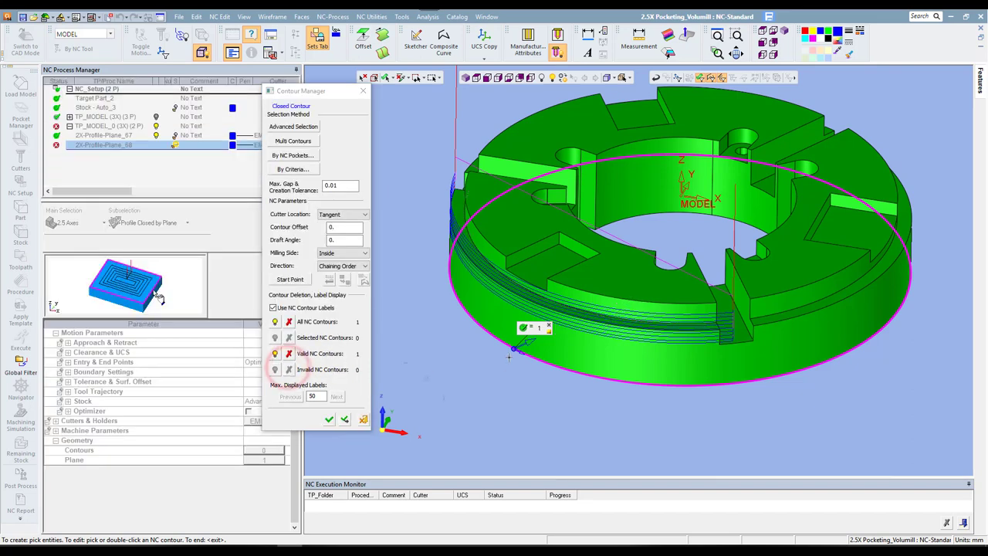
{"action": "left_click", "coordinate": [527, 329]}
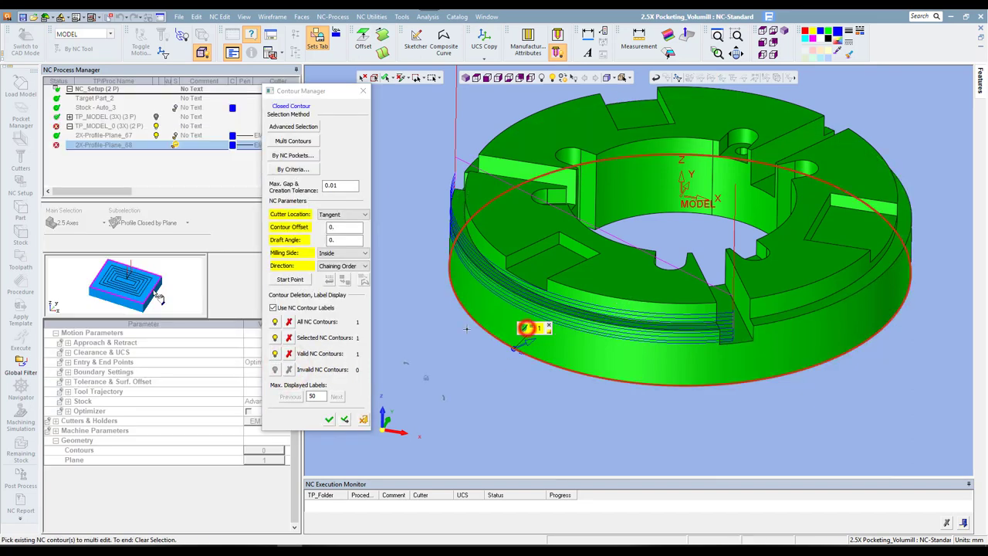
{"action": "left_click", "coordinate": [355, 255]}
{"action": "left_click", "coordinate": [337, 271]}
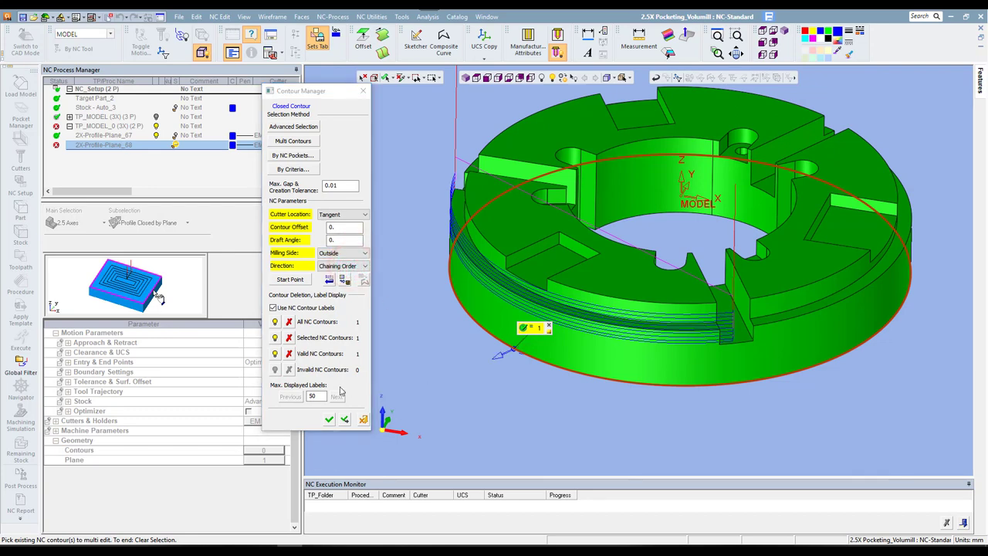
{"action": "left_click", "coordinate": [328, 421]}
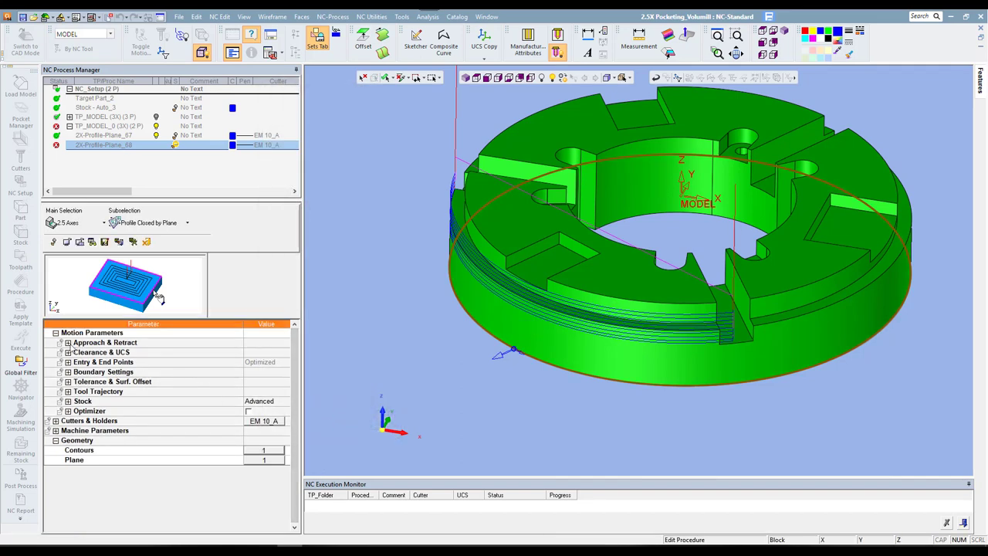
Try the down pass methods, set Cutting Mode to Climb, and settle on a Single down pass.
{"action": "left_click", "coordinate": [68, 391]}
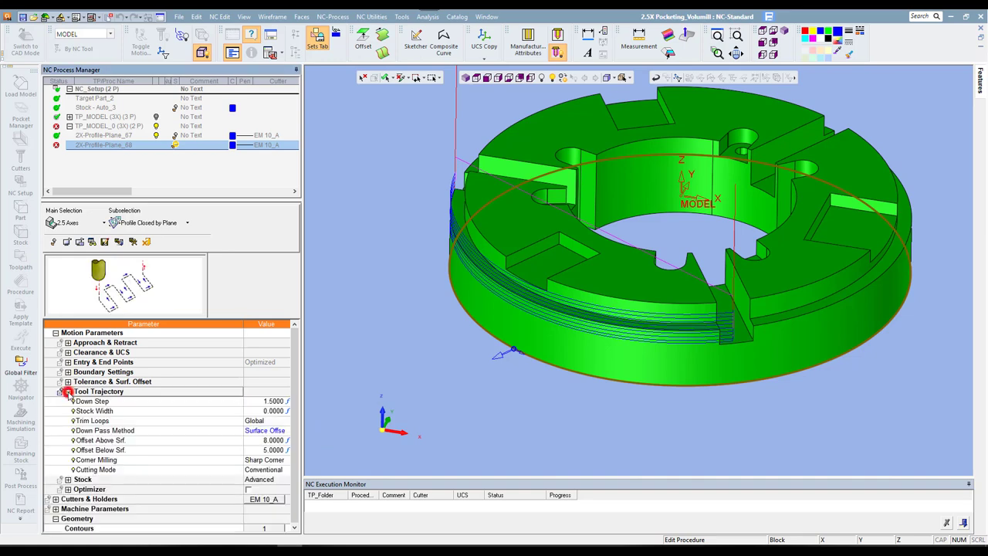
{"action": "left_click", "coordinate": [278, 430]}
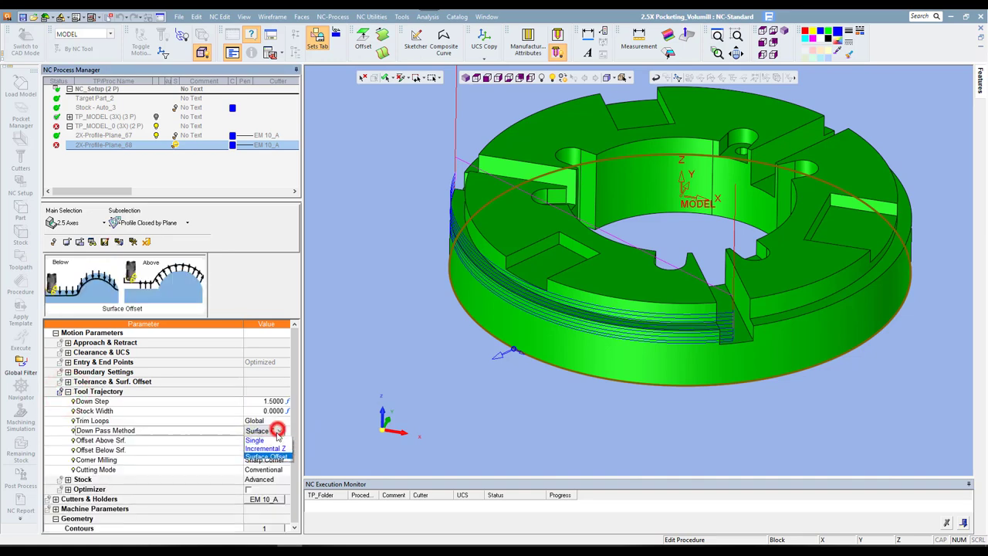
{"action": "left_click", "coordinate": [259, 440]}
{"action": "left_click", "coordinate": [278, 420]}
{"action": "left_click", "coordinate": [267, 441]}
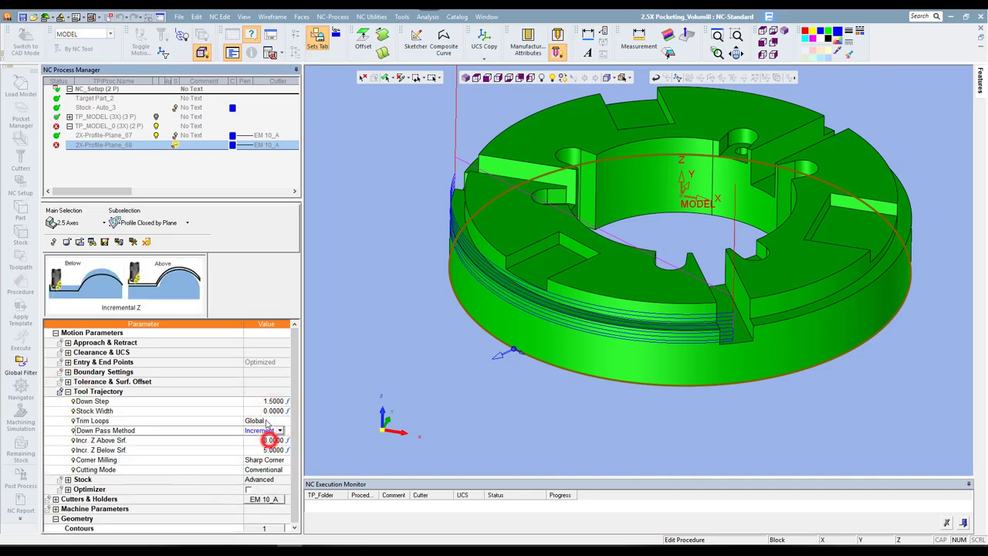
{"action": "left_click", "coordinate": [274, 431]}
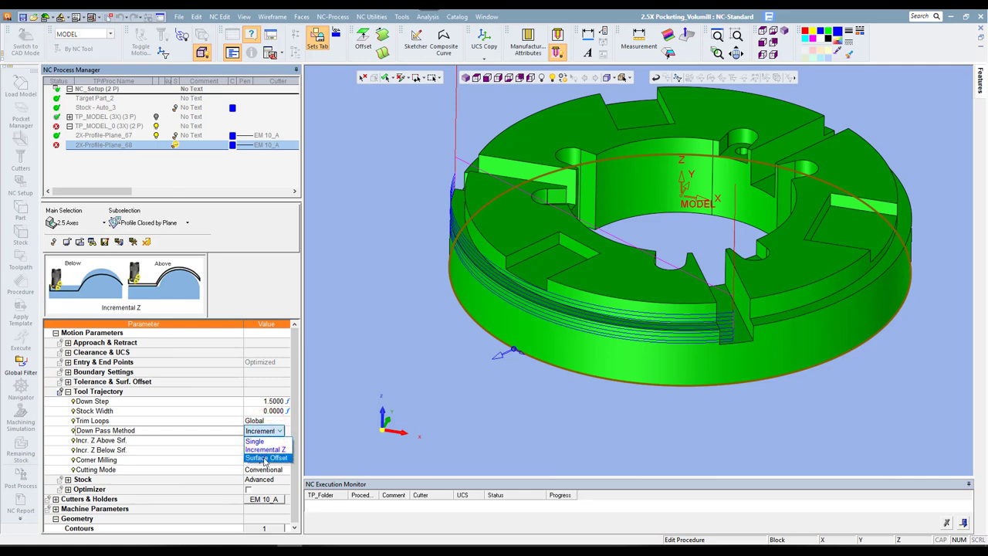
{"action": "left_click", "coordinate": [266, 457]}
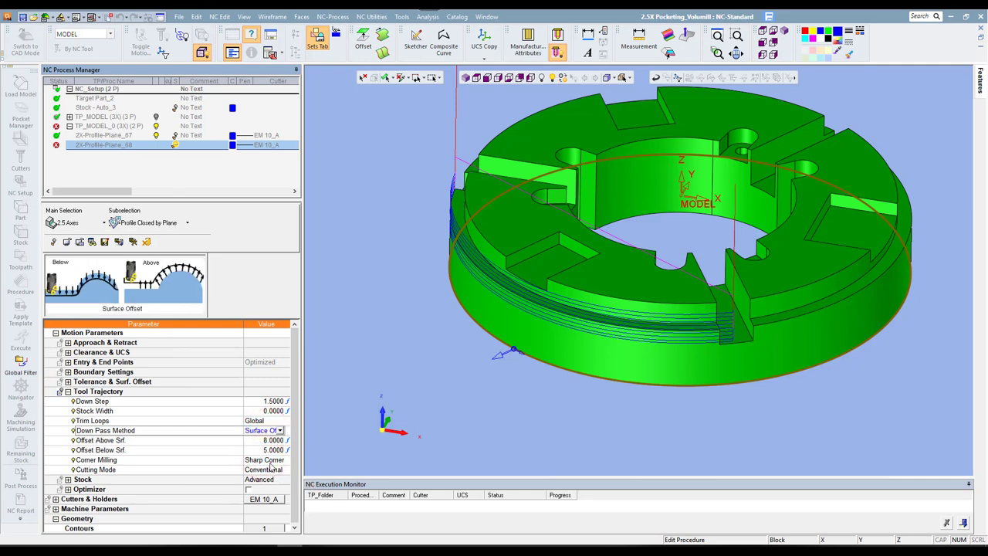
{"action": "left_click", "coordinate": [271, 469]}
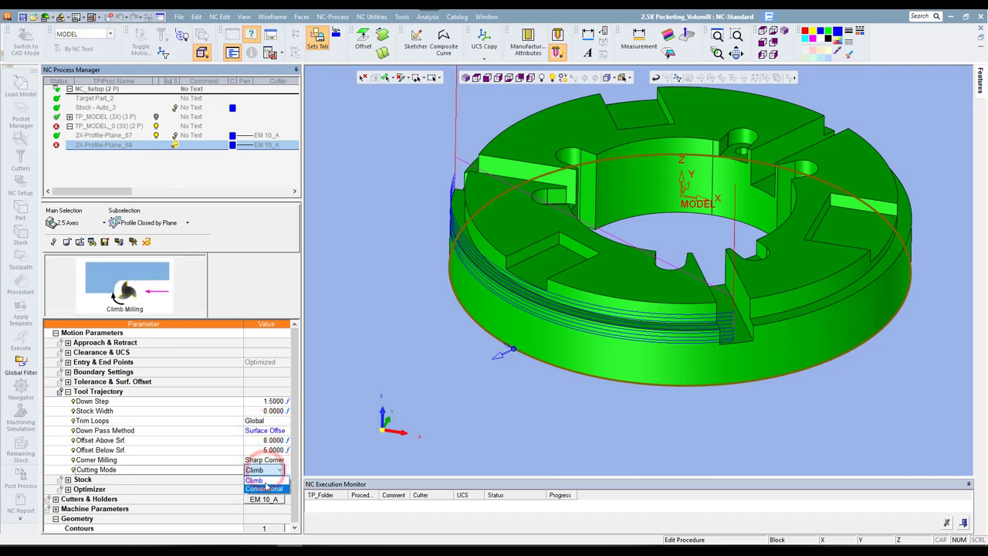
{"action": "left_click", "coordinate": [272, 478]}
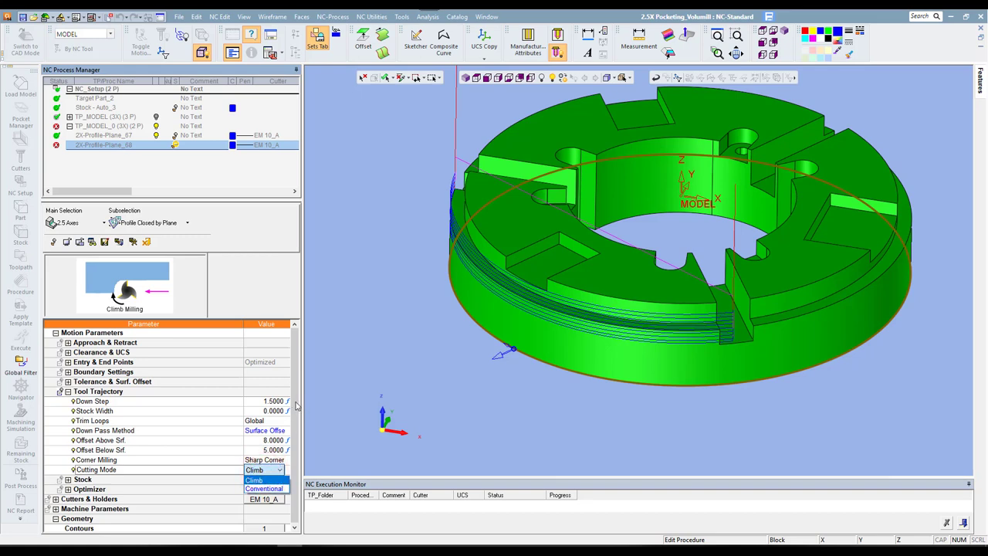
{"action": "left_click", "coordinate": [265, 431]}
{"action": "left_click", "coordinate": [265, 430]}
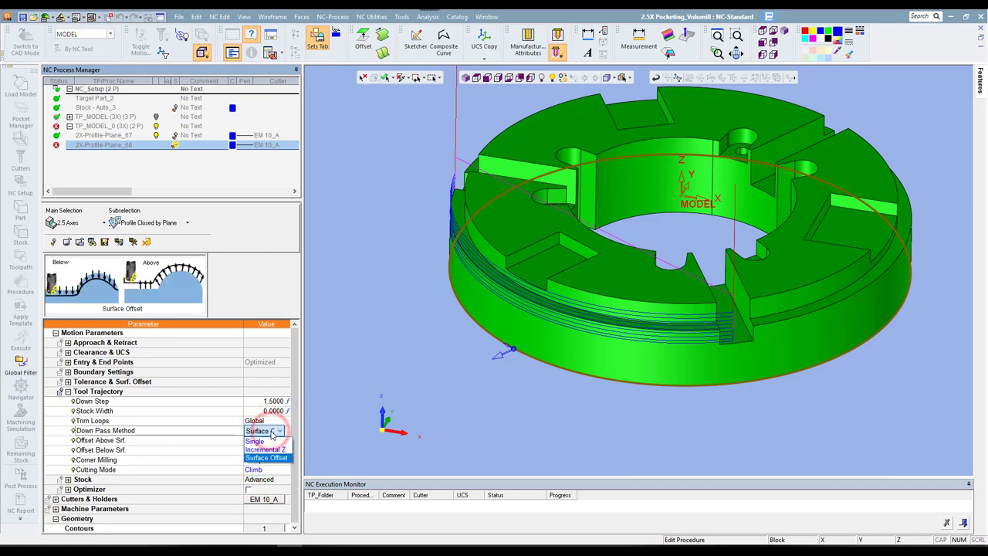
{"action": "left_click", "coordinate": [270, 443]}
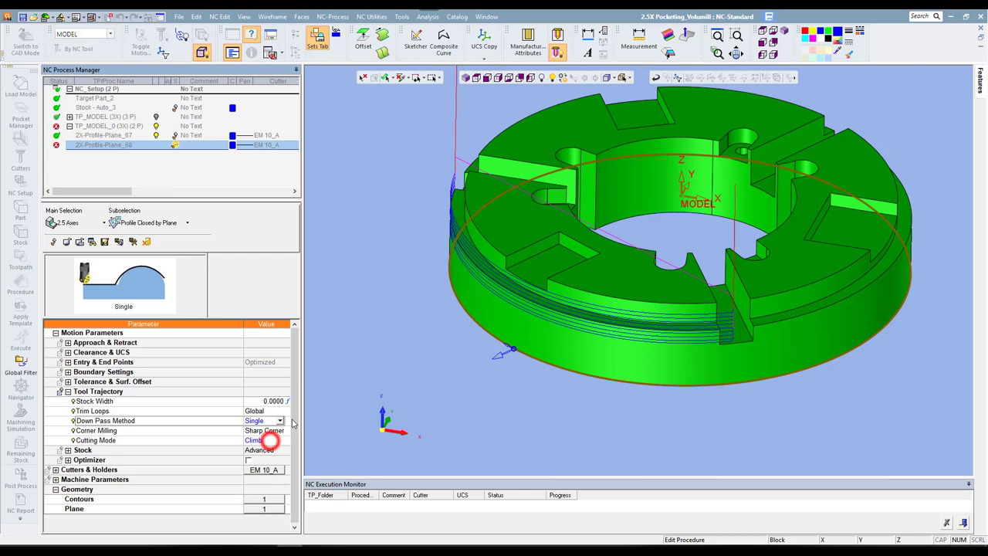
Save and calculate 2X-Profile-Plane_68, then display the 2X-Profile-Plane_67 toolpath.
{"action": "right_click", "coordinate": [387, 297]}
{"action": "left_click", "coordinate": [413, 329]}
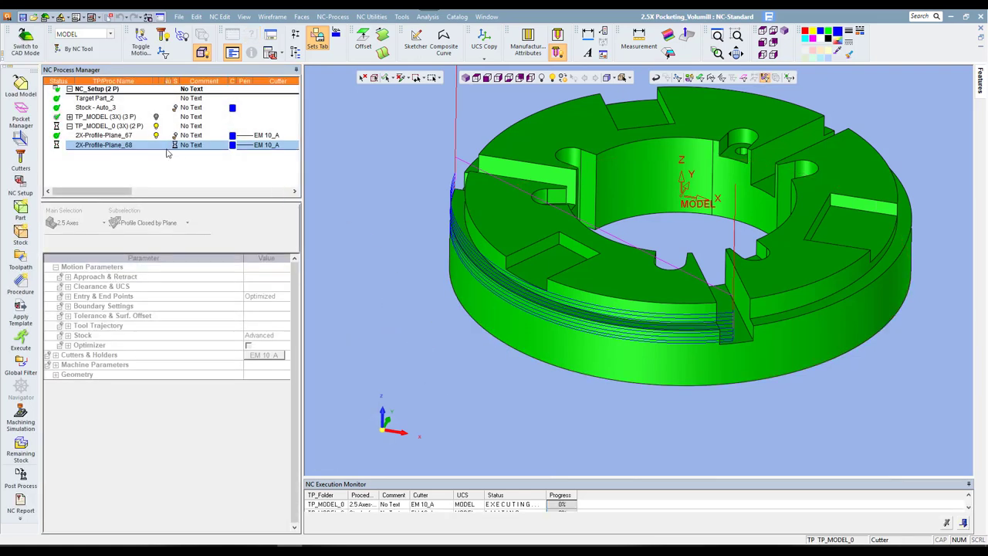
{"action": "left_click", "coordinate": [155, 137]}
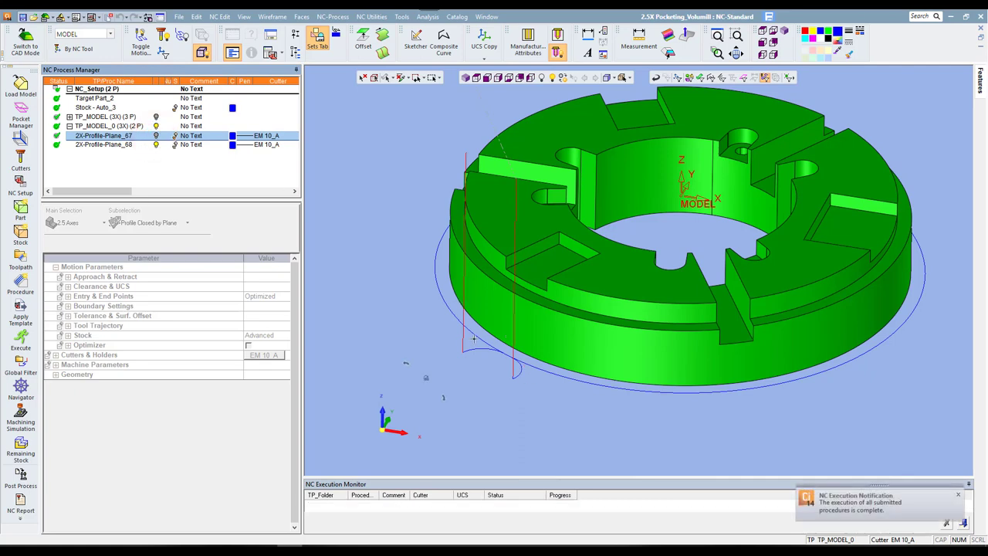
Give 2X-Profile-Plane_68 Incremental Z down passes, Above Srf 30 and Below Srf 0, then save and calculate.
{"action": "double_click", "coordinate": [110, 144]}
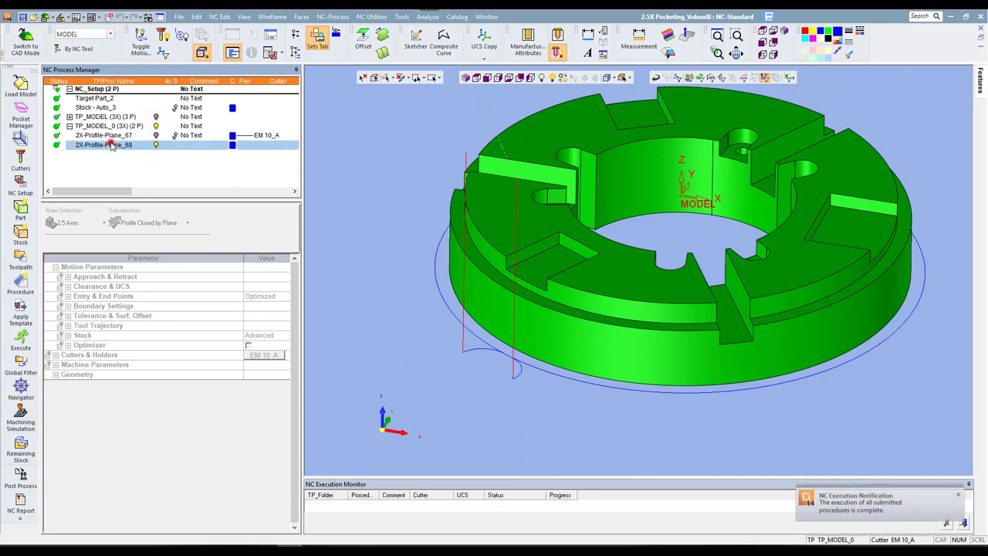
{"action": "left_click", "coordinate": [266, 424]}
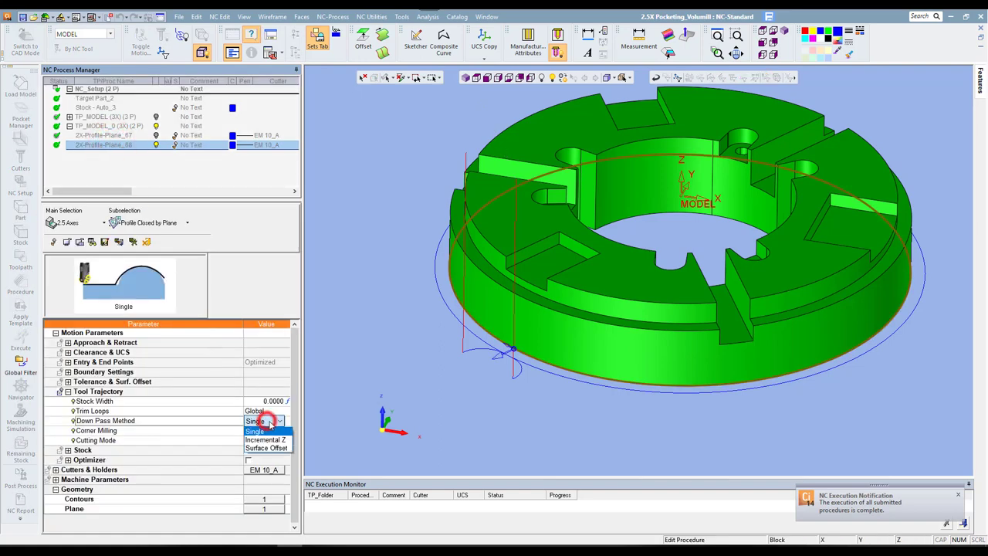
{"action": "left_click", "coordinate": [276, 439]}
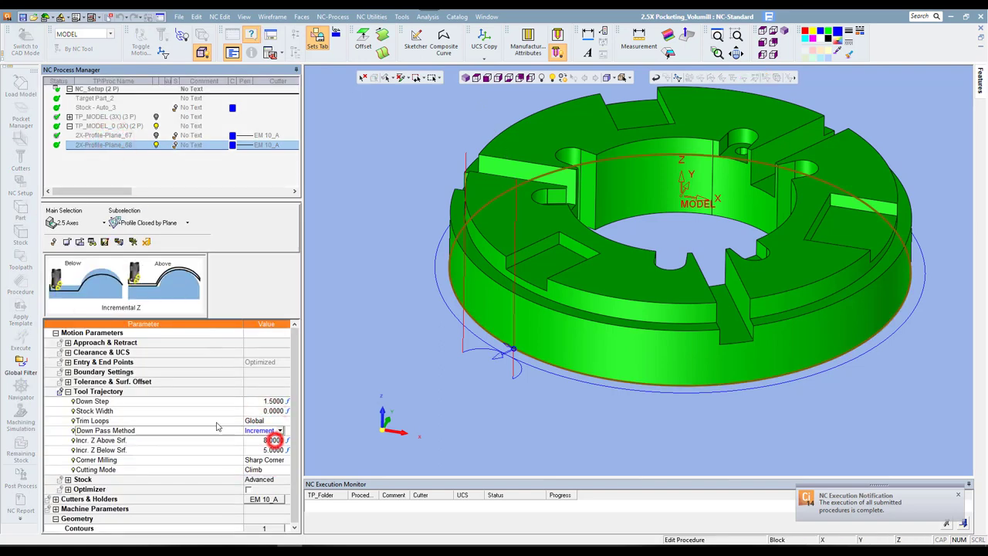
{"action": "left_click", "coordinate": [251, 440]}
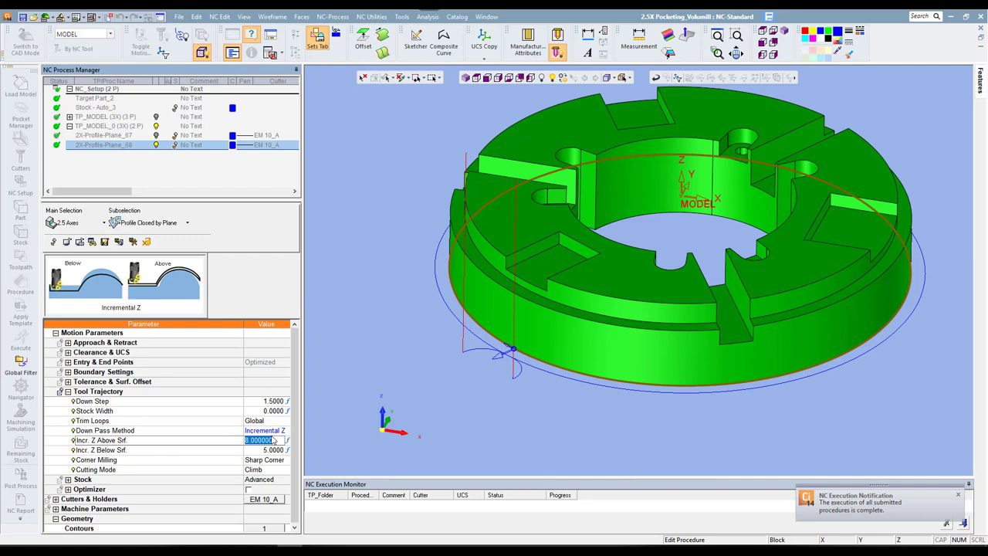
{"action": "type", "text": "30"}
{"action": "key", "text": "Return"}
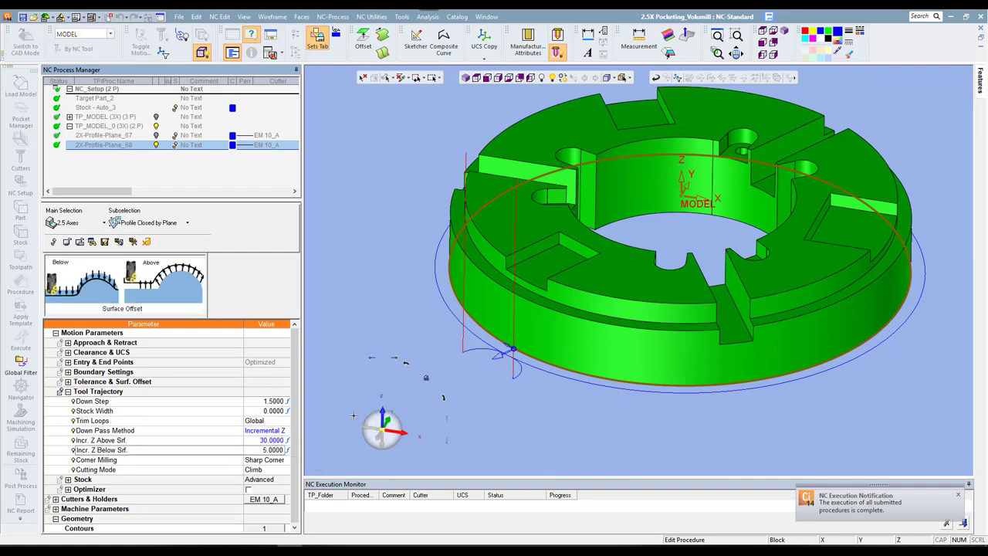
{"action": "left_click", "coordinate": [266, 449]}
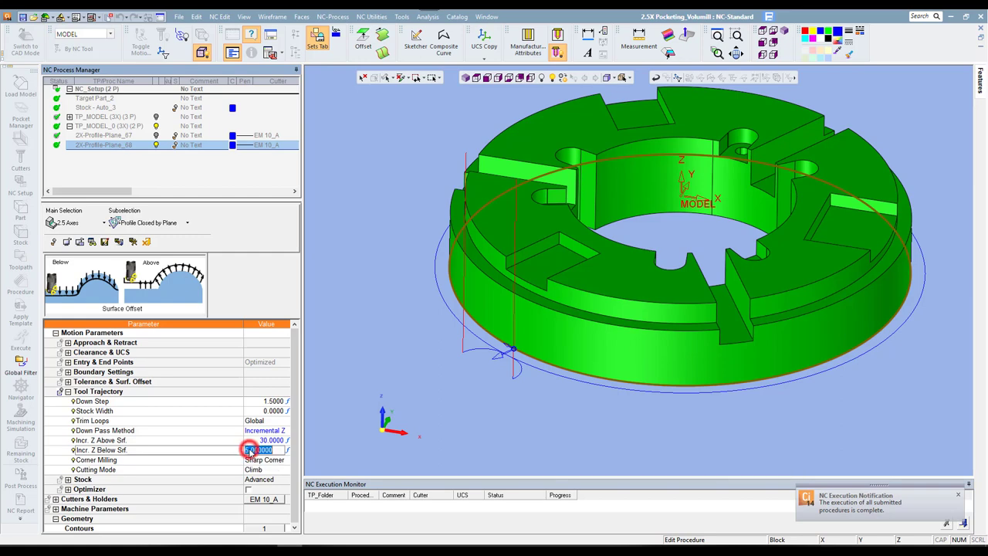
{"action": "type", "text": "0"}
{"action": "key", "text": "Return"}
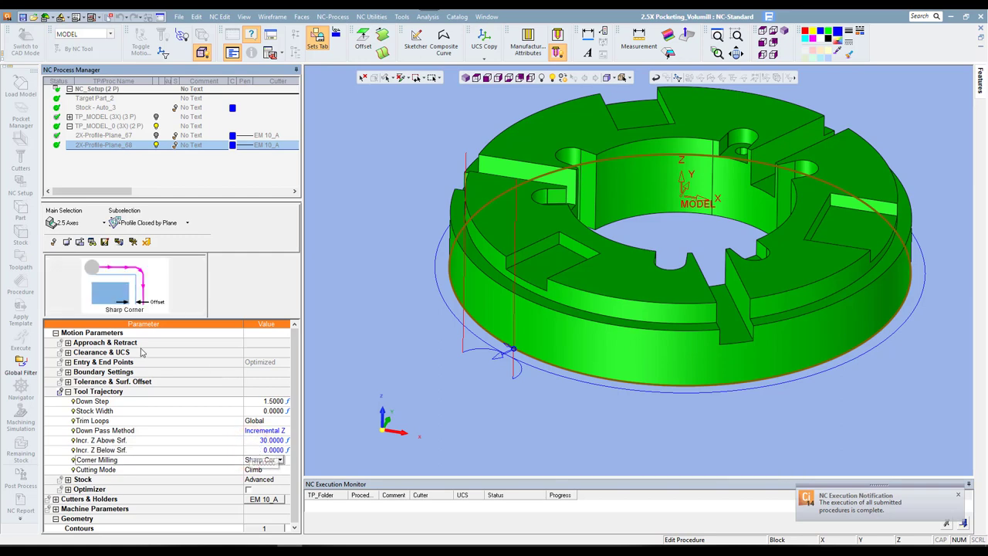
{"action": "left_click", "coordinate": [68, 343]}
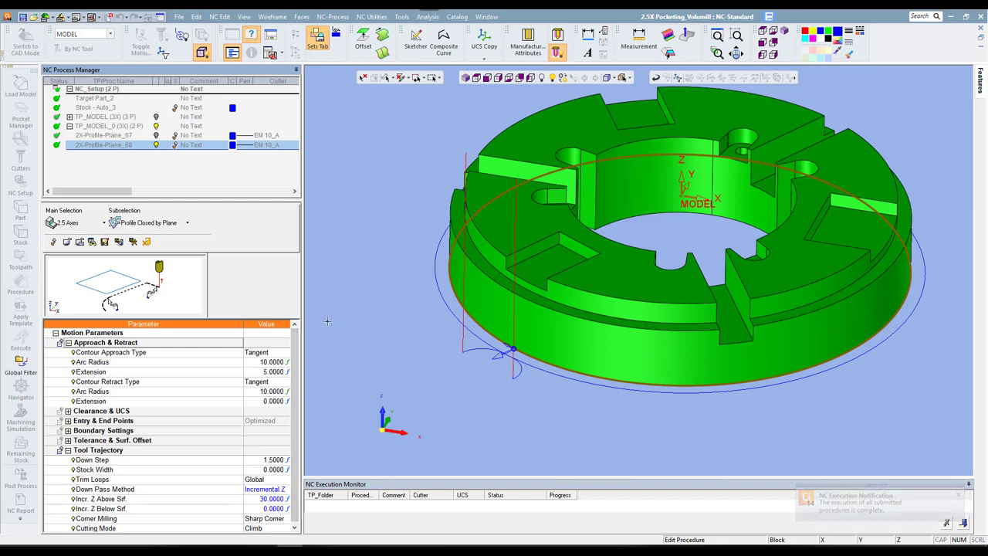
{"action": "right_click", "coordinate": [396, 272]}
{"action": "left_click", "coordinate": [418, 303]}
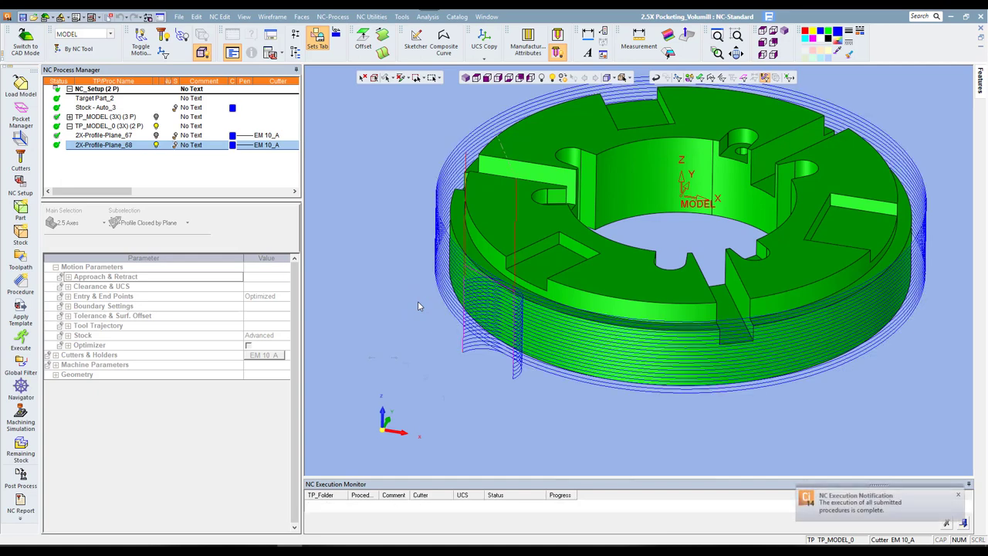
Relocate the 2X-Profile-Plane_68 contour start point to the ring's right rim, then save and recalculate.
{"action": "double_click", "coordinate": [122, 146]}
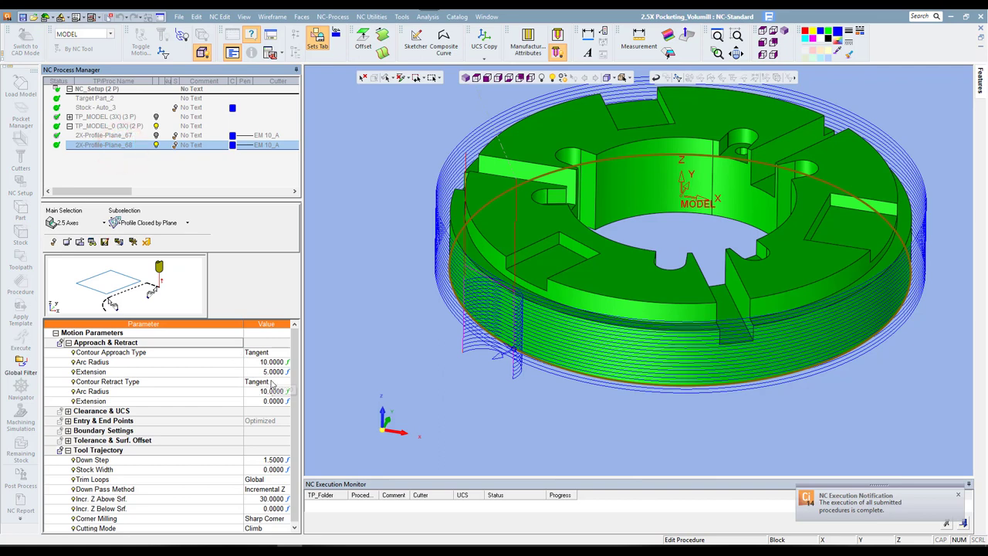
{"action": "left_click_drag", "start_coordinate": [297, 334], "coordinate": [298, 360]}
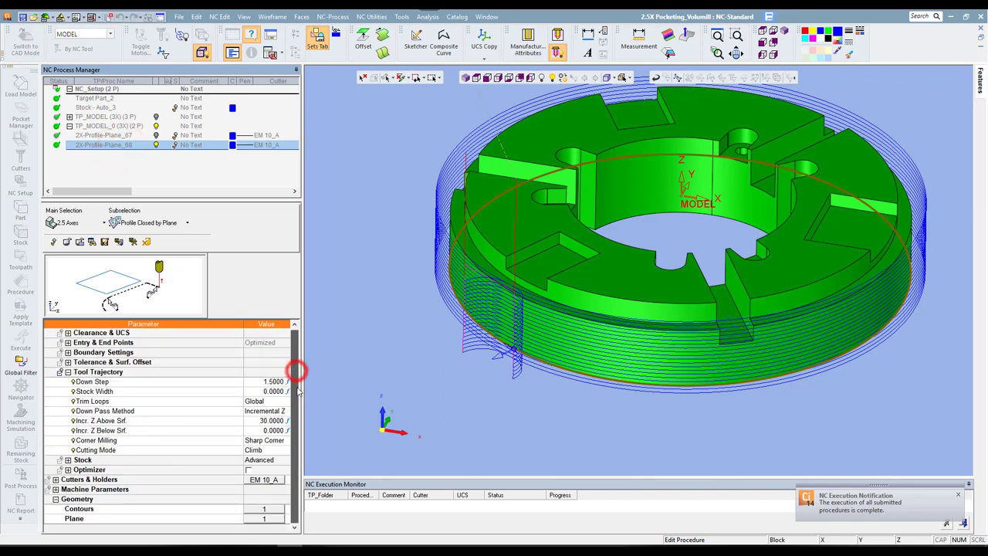
{"action": "left_click", "coordinate": [267, 512]}
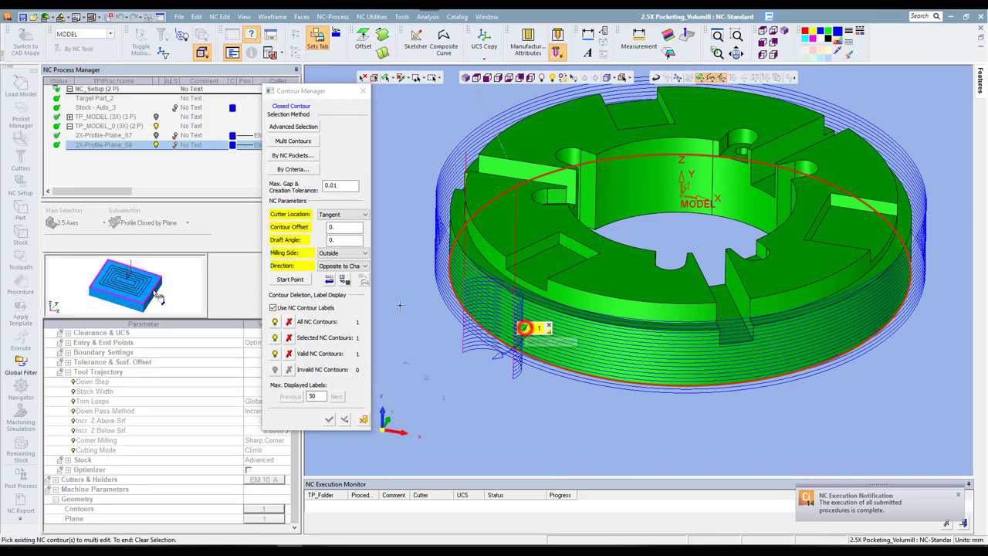
{"action": "left_click", "coordinate": [297, 280]}
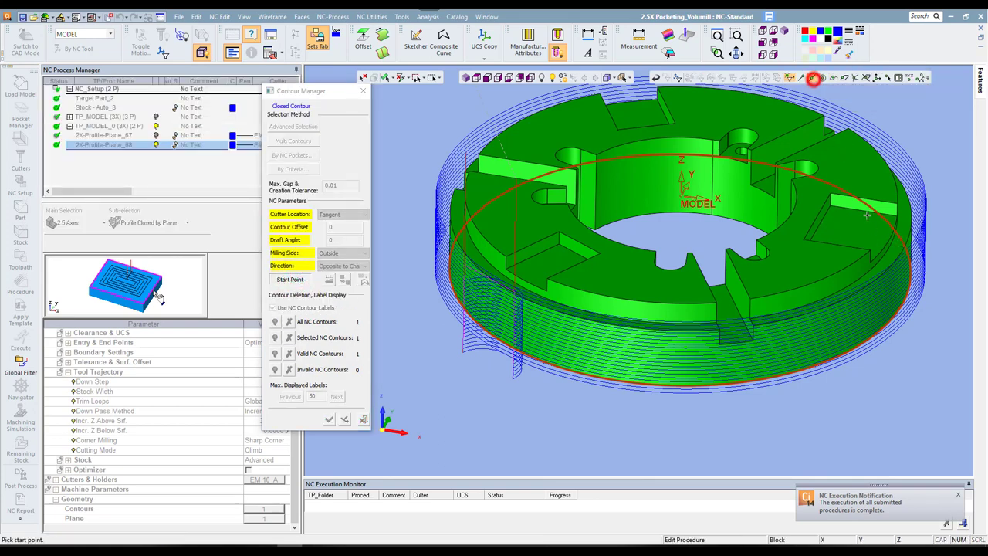
{"action": "left_click", "coordinate": [889, 242]}
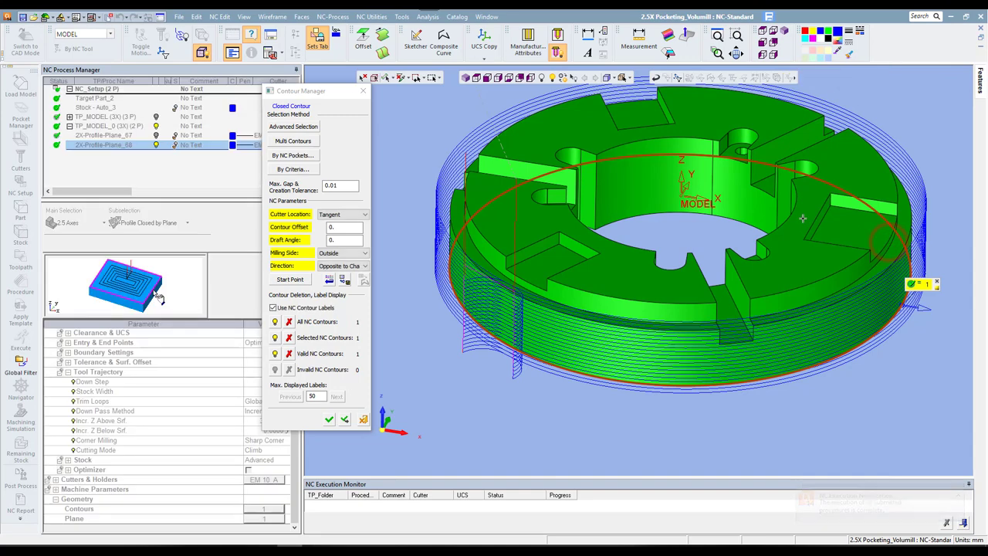
{"action": "middle_click", "coordinate": [804, 220]}
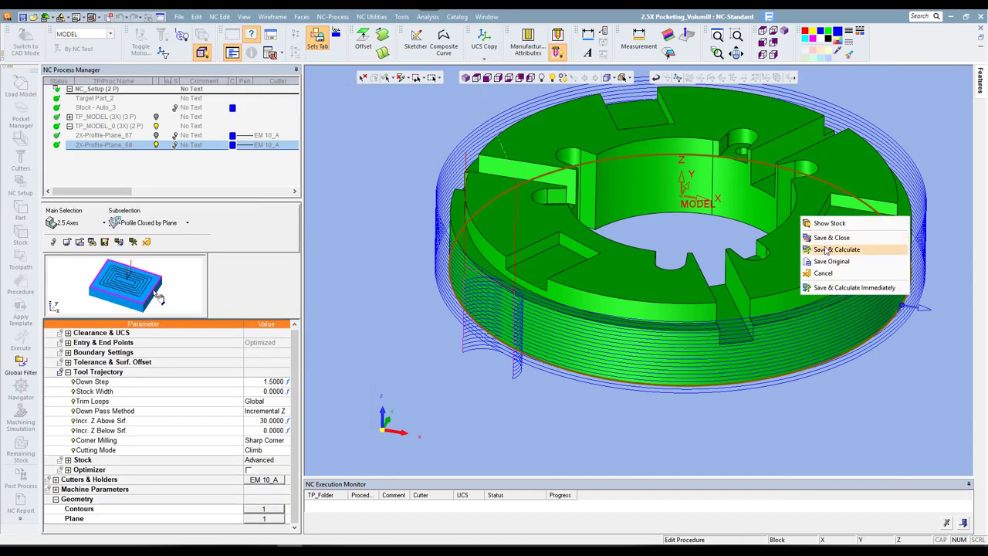
{"action": "left_click", "coordinate": [818, 250]}
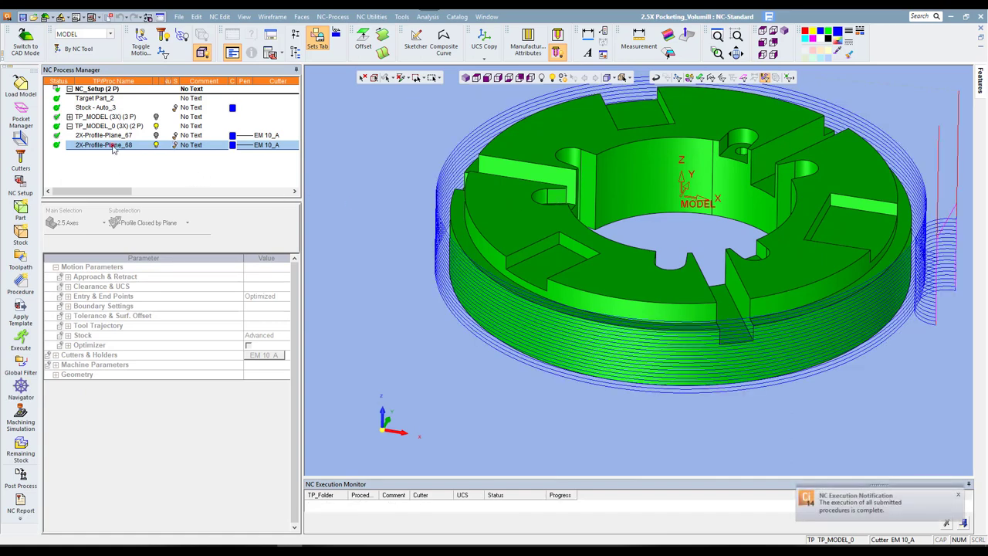
Switch 2X-Profile-Plane_68 down passes to Surface Offset (above surface 30, below 0) and recalculate.
{"action": "double_click", "coordinate": [112, 147]}
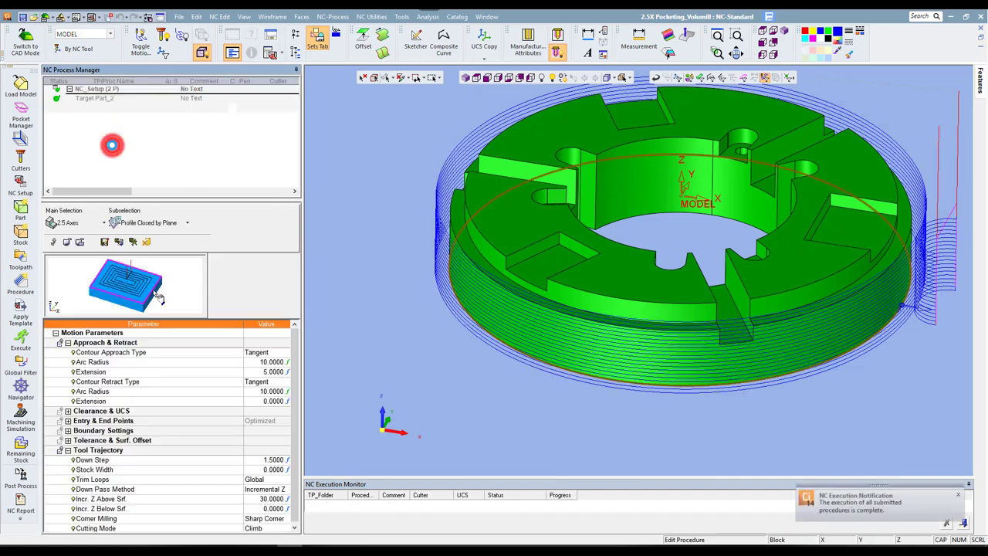
{"action": "left_click", "coordinate": [282, 492]}
{"action": "left_click", "coordinate": [280, 490]}
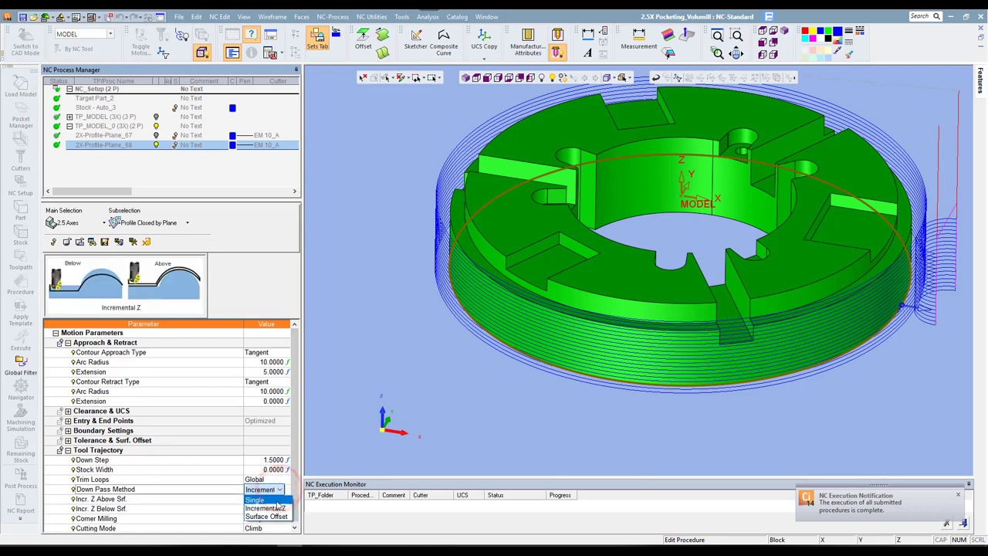
{"action": "left_click", "coordinate": [277, 517]}
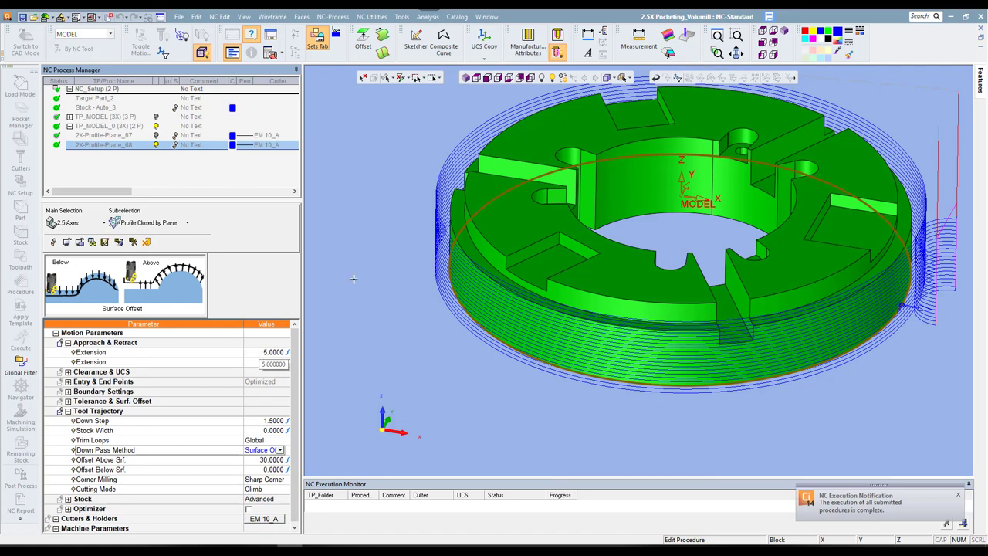
{"action": "right_click", "coordinate": [380, 259]}
{"action": "left_click", "coordinate": [399, 293]}
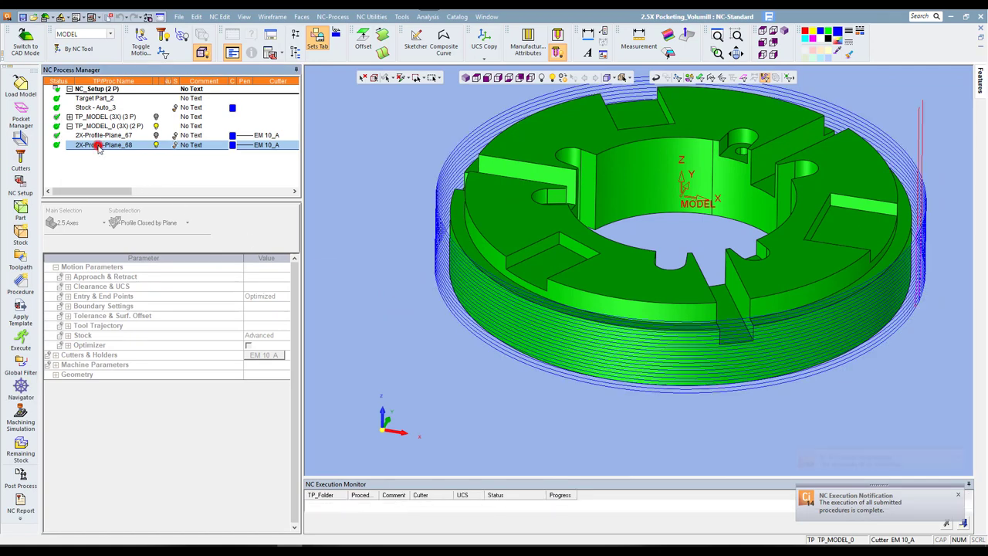
Browse the 2.5-axis procedure type list for 2X-Profile-Plane_68, leaving Profile Closed by Plane selected.
{"action": "double_click", "coordinate": [98, 148]}
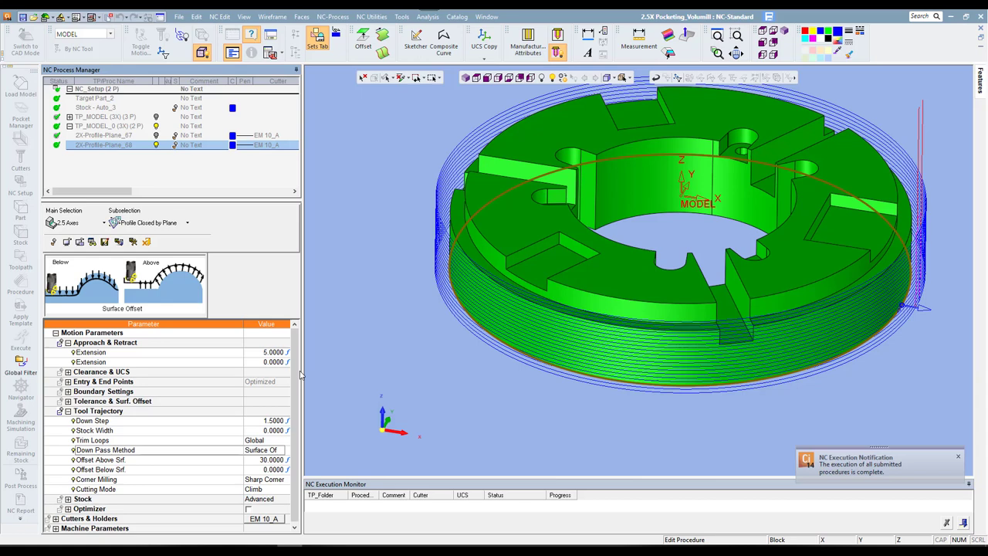
{"action": "left_click", "coordinate": [187, 223]}
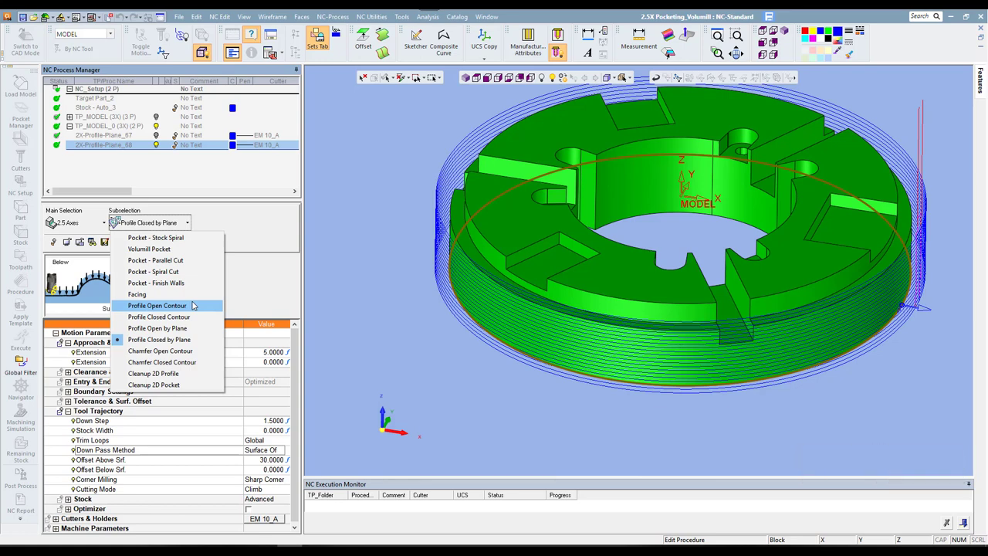
{"action": "left_click", "coordinate": [342, 238]}
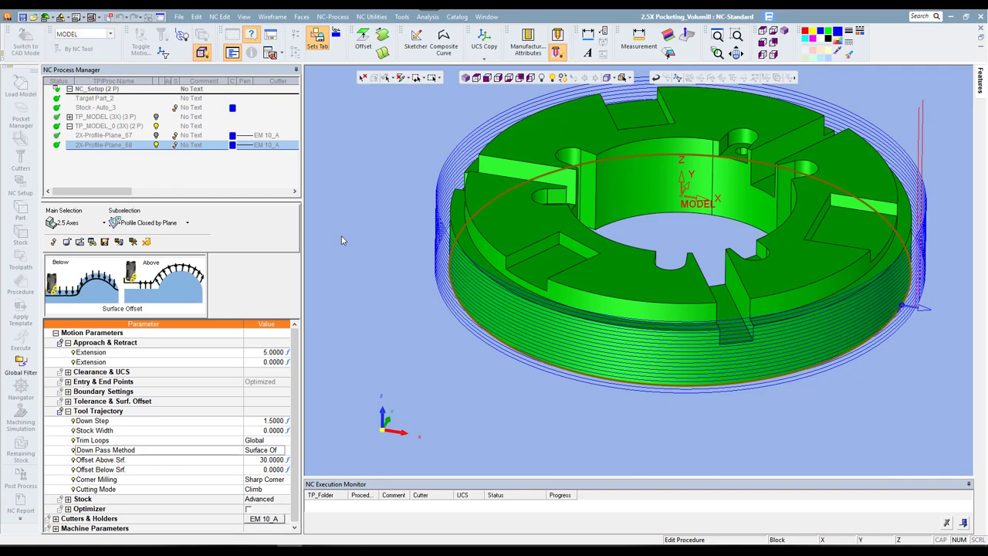
{"action": "left_click", "coordinate": [187, 222]}
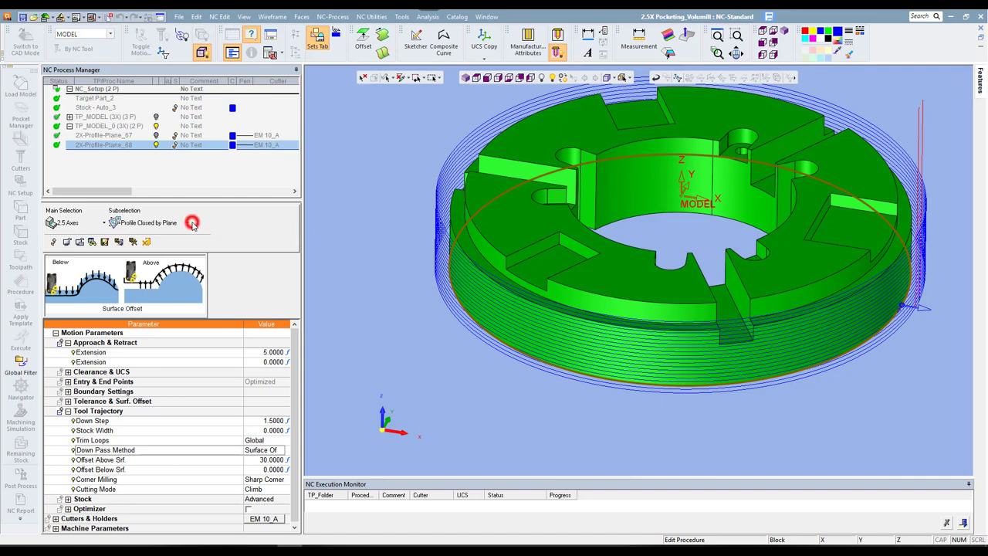